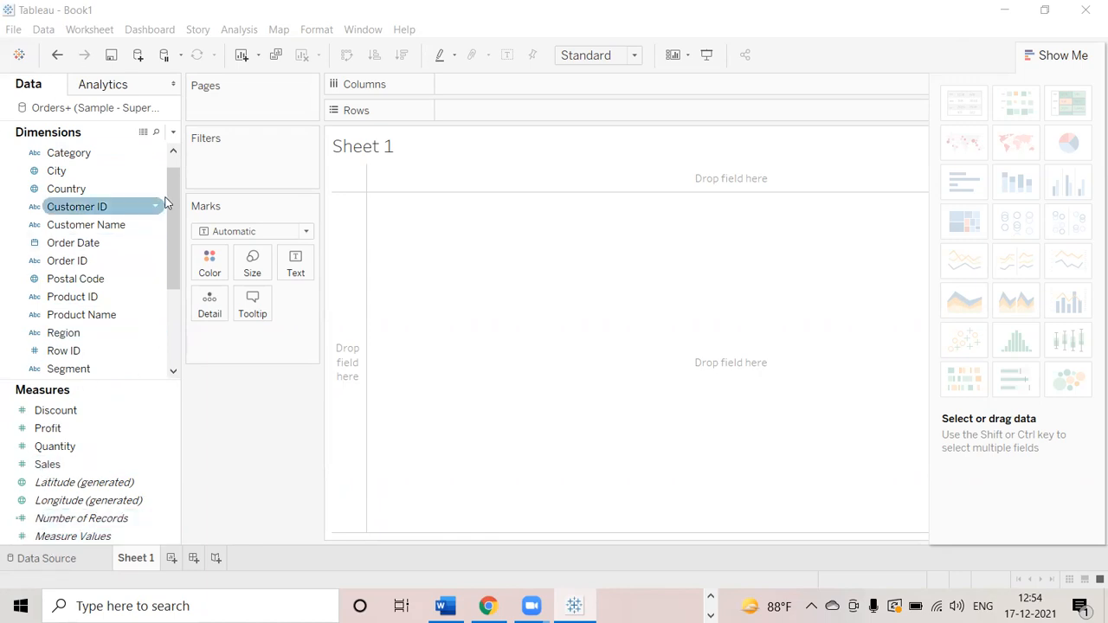
# Build a bar chart with Category on rows and the sum of Sales on columns
pyautogui.click(122, 375)
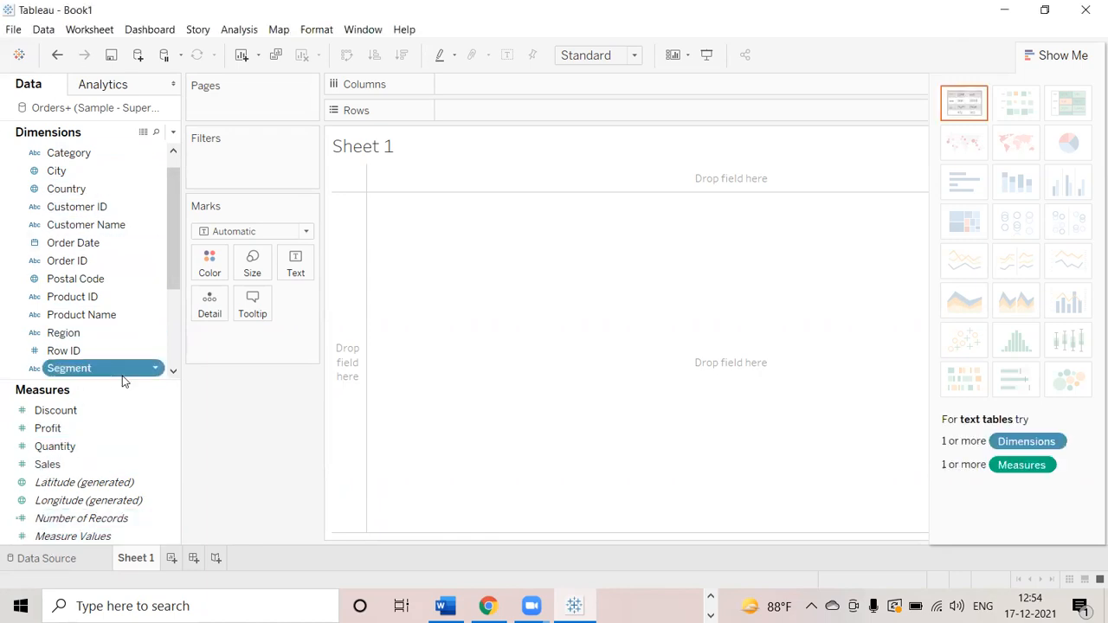
pyautogui.moveTo(121, 381); pyautogui.dragTo(129, 440)
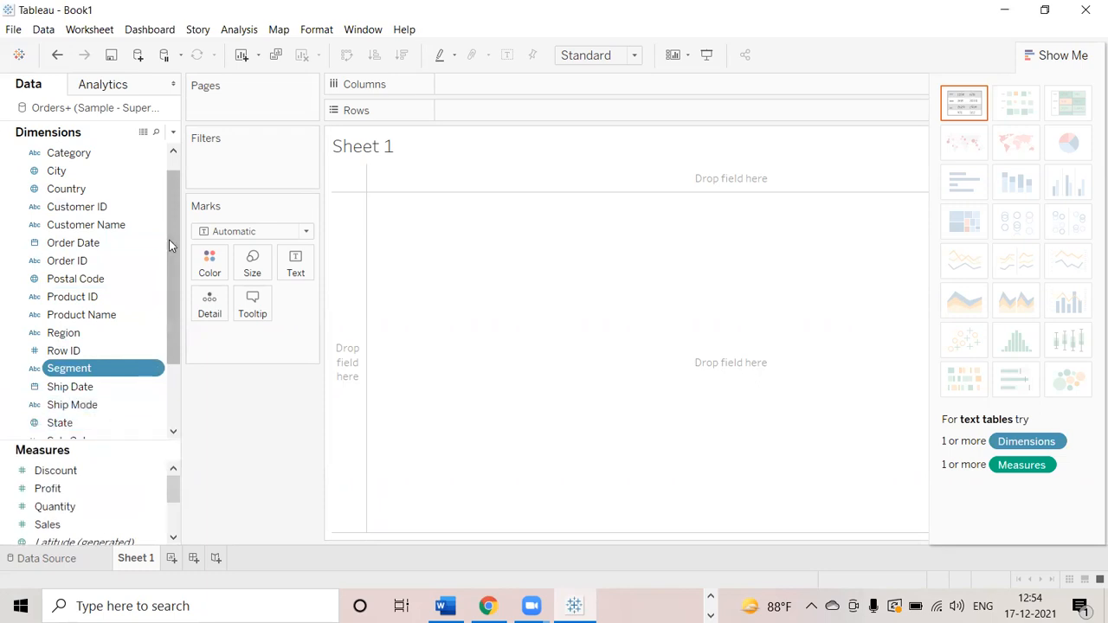
pyautogui.scroll(1, 168, 239)
pyautogui.moveTo(87, 173); pyautogui.dragTo(486, 118)
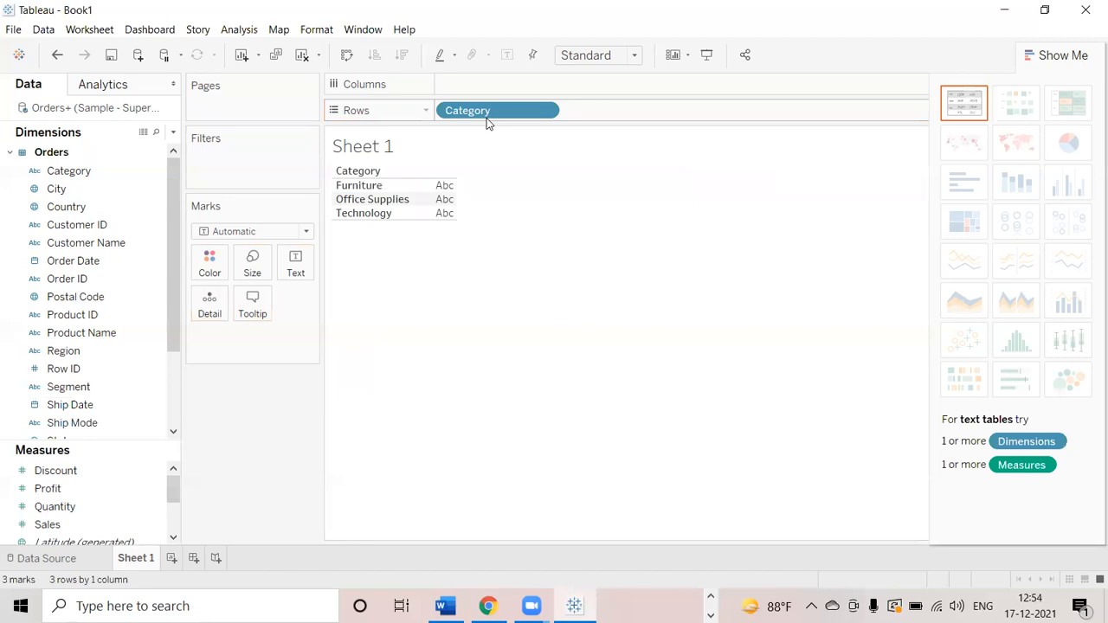
pyautogui.moveTo(100, 522); pyautogui.dragTo(507, 131)
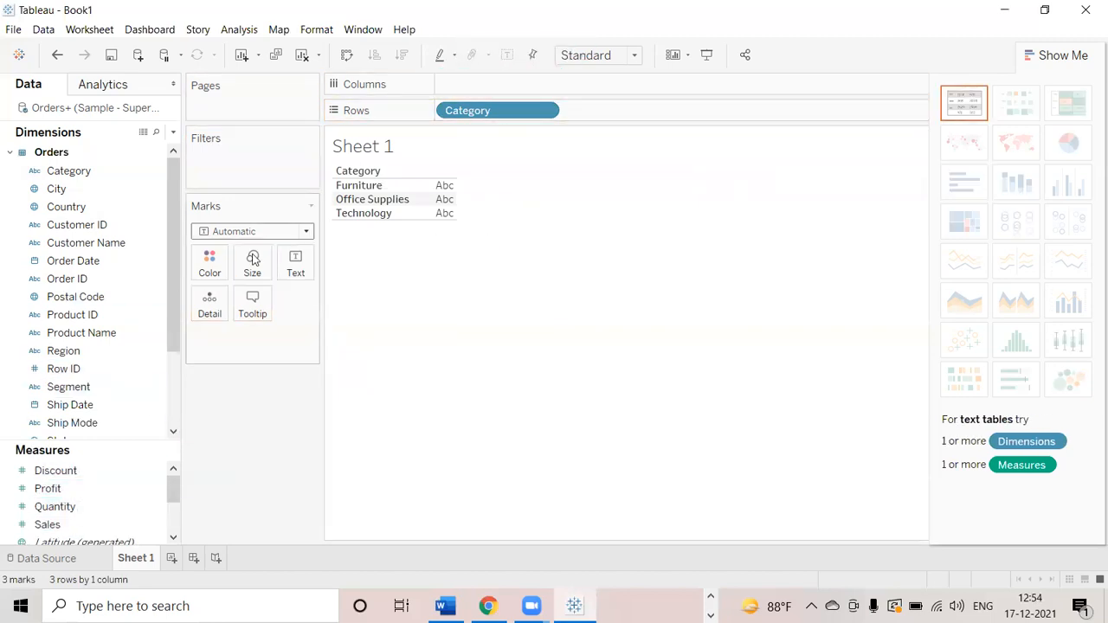
pyautogui.moveTo(48, 525); pyautogui.dragTo(497, 89)
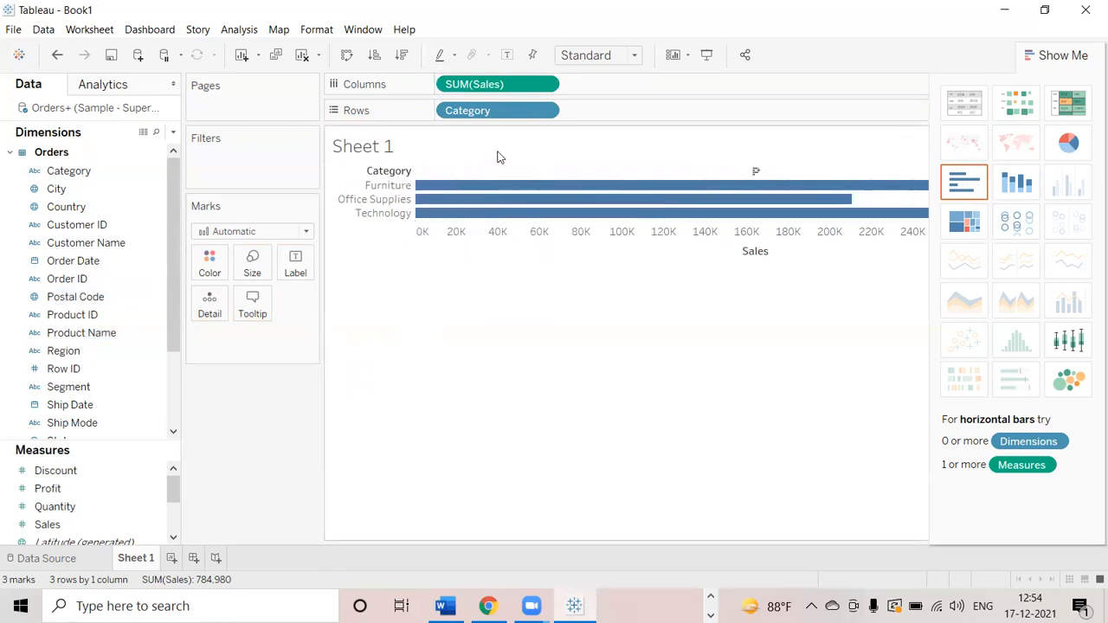
# Add Sub-Category to the rows after Category to break the sales bars down further
pyautogui.moveTo(116, 448); pyautogui.dragTo(153, 479)
pyautogui.moveTo(96, 458); pyautogui.dragTo(622, 104)
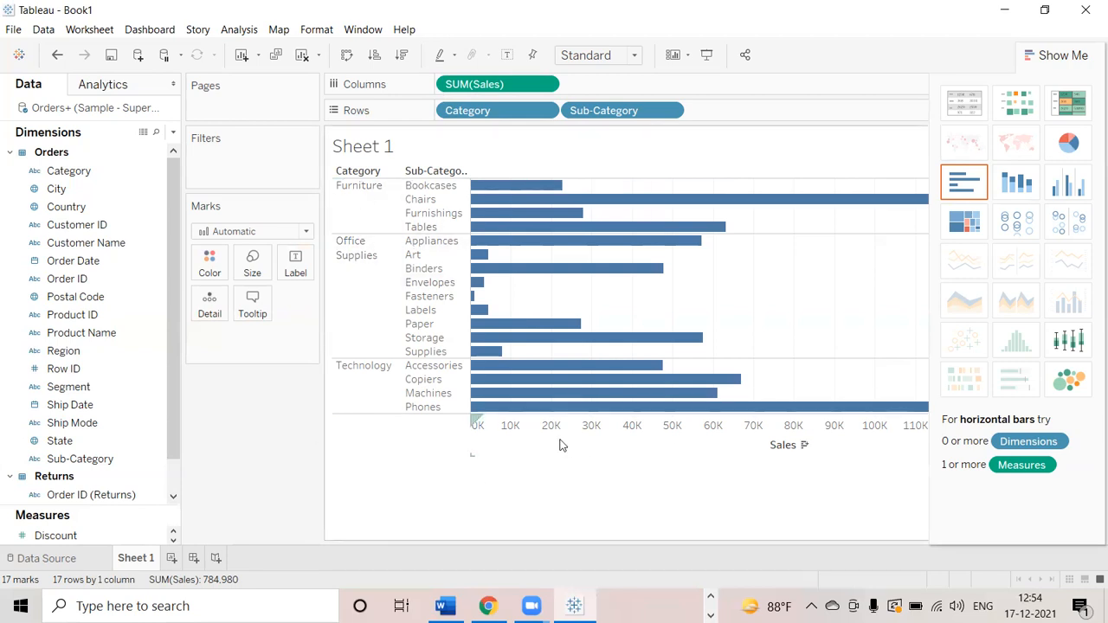
pyautogui.moveTo(574, 398)
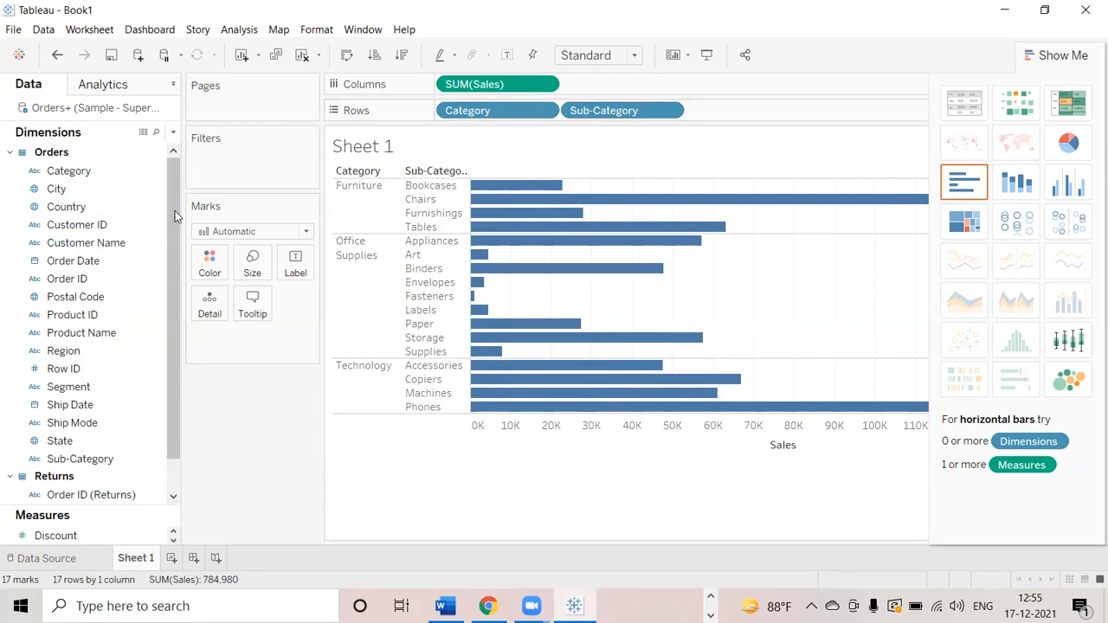
# Create a hierarchy from the Category and Sub-Category dimensions and name it "Category hierarchy"
pyautogui.moveTo(170, 212); pyautogui.dragTo(171, 235)
pyautogui.click(149, 225)
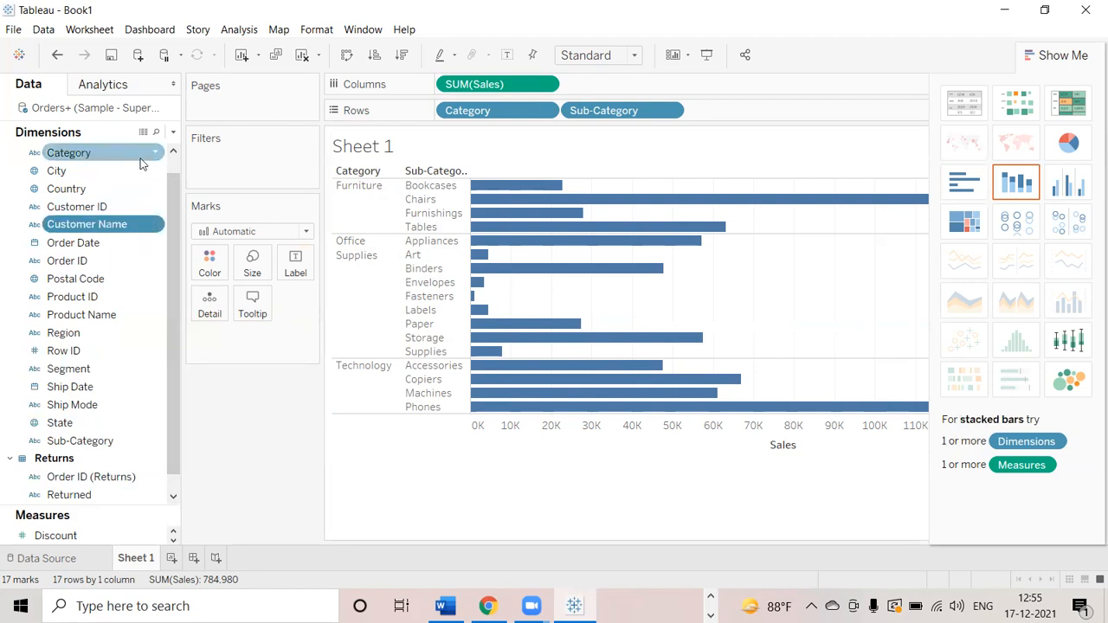
pyautogui.click(143, 156)
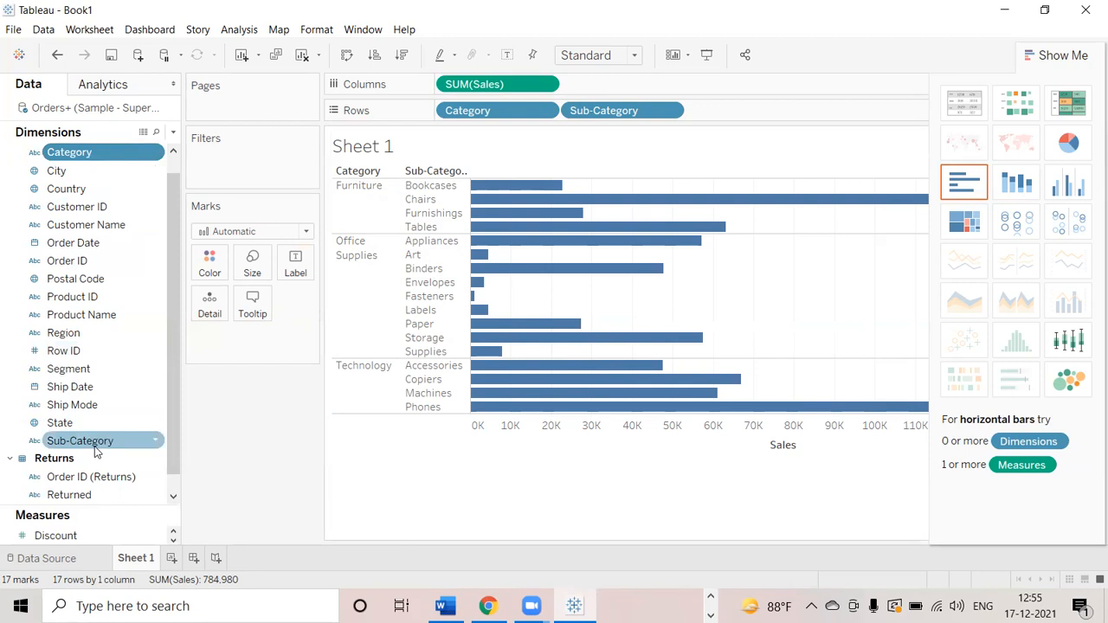
pyautogui.moveTo(96, 446); pyautogui.dragTo(76, 161)
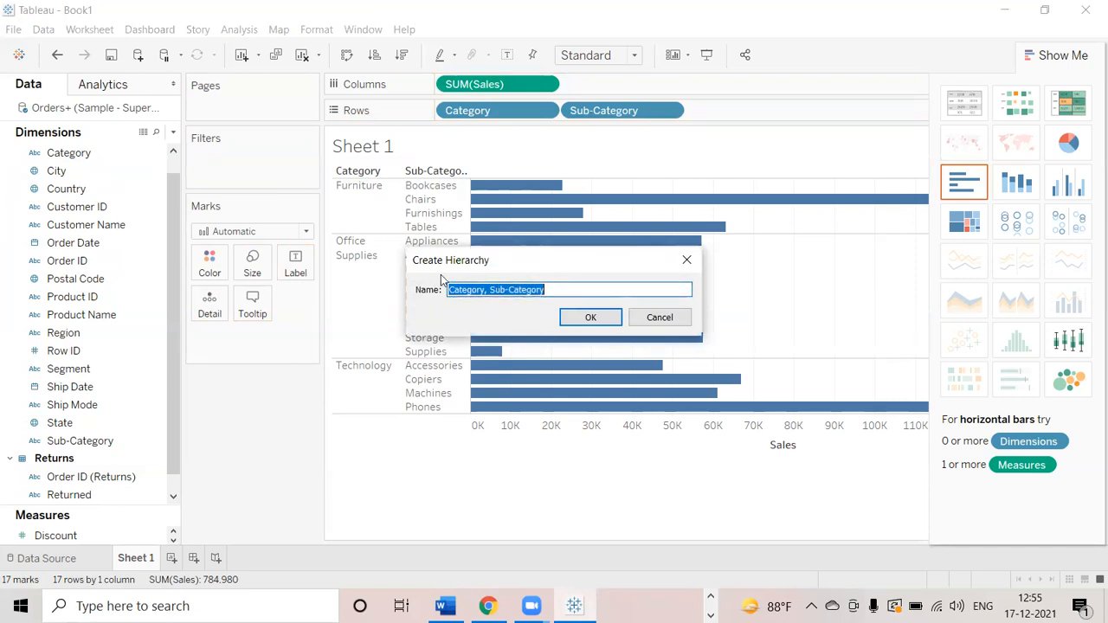
pyautogui.click(551, 292)
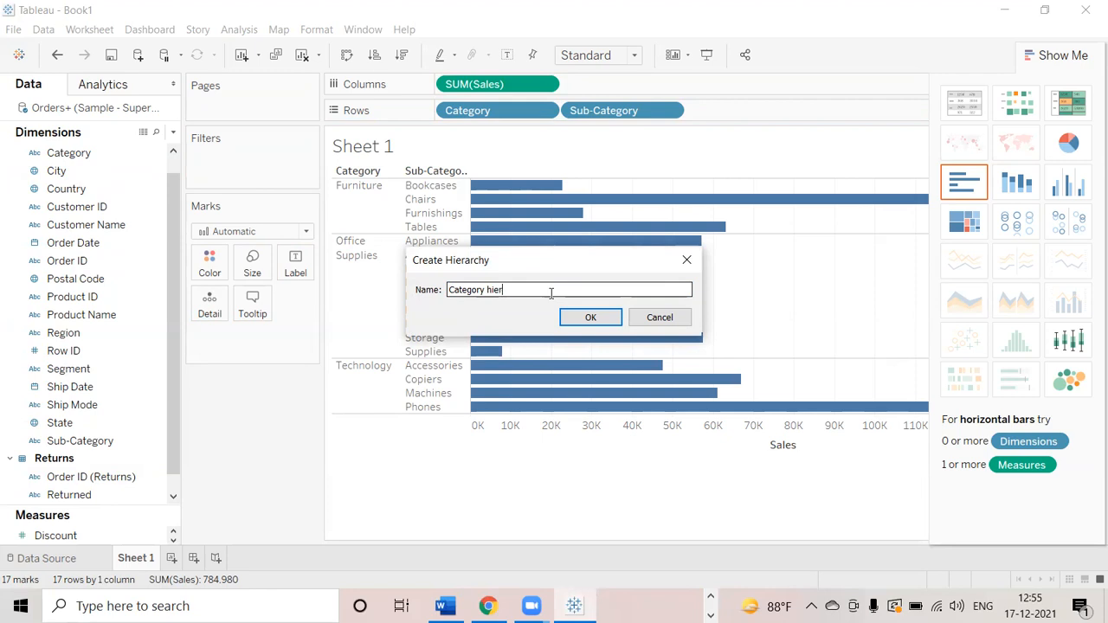
pyautogui.click(587, 318)
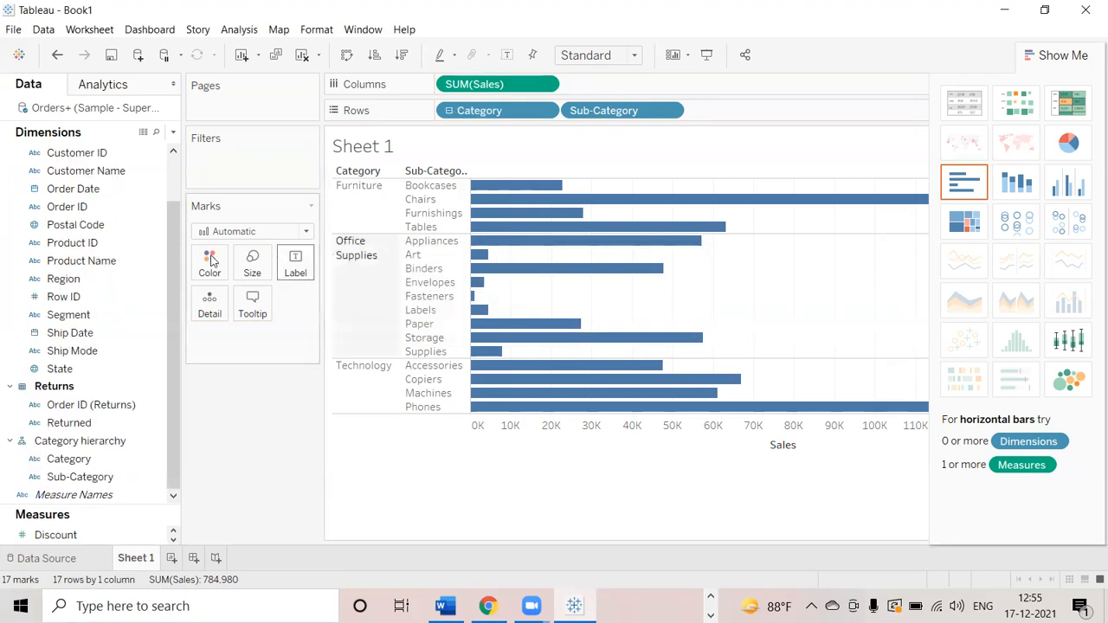
# Examine the fields and their order inside the Category hierarchy in the dimensions list
pyautogui.scroll(2, 170, 259)
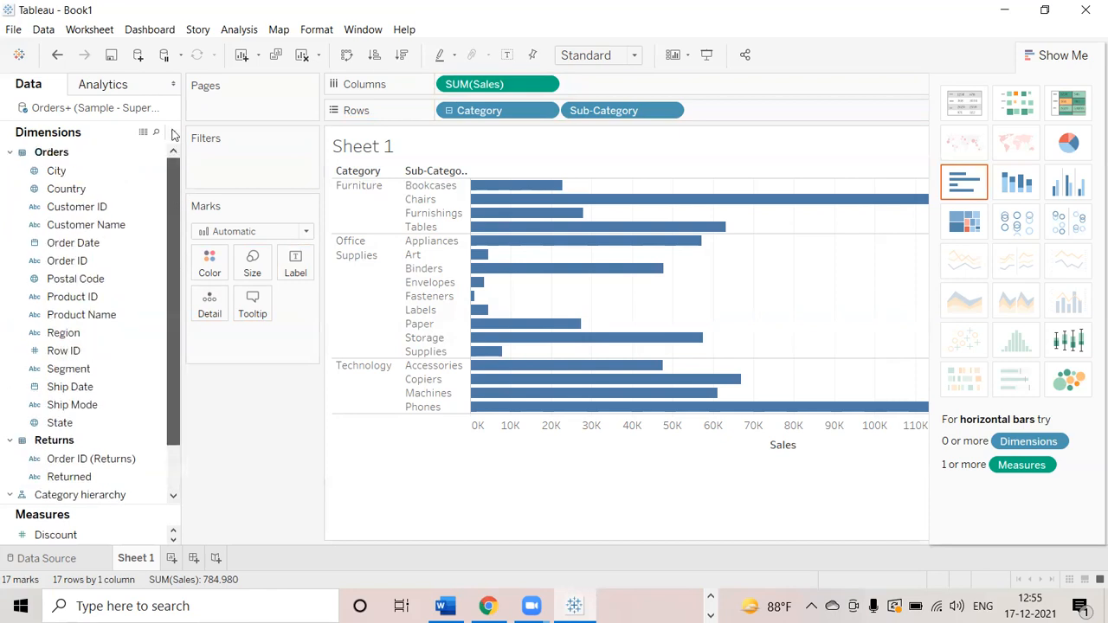
pyautogui.scroll(-2, 174, 236)
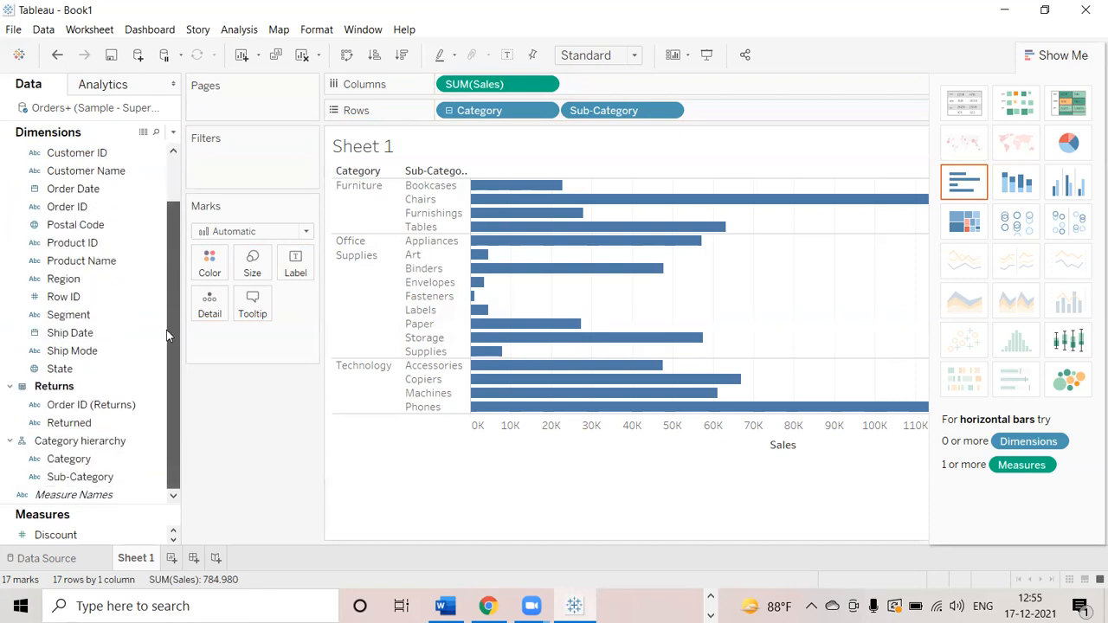
pyautogui.click(47, 463)
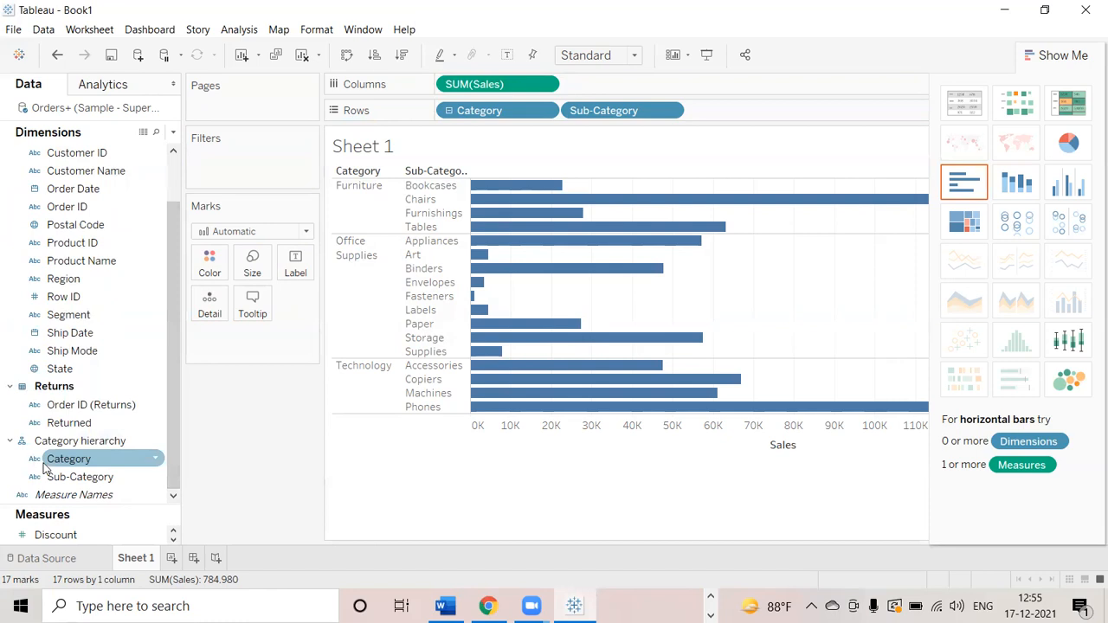
pyautogui.click(76, 481)
pyautogui.click(62, 457)
pyautogui.click(69, 481)
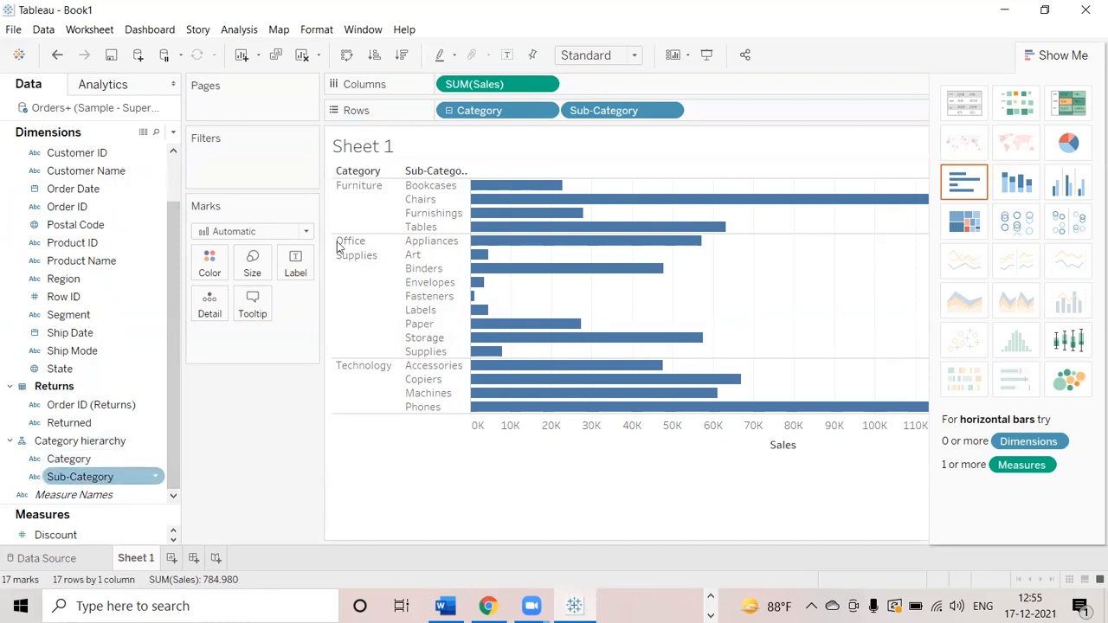
# Replace the separate Category and Sub-Category fields on rows with the Category hierarchy and expand it to Sub-Category
pyautogui.moveTo(614, 111); pyautogui.dragTo(497, 485)
pyautogui.moveTo(500, 113); pyautogui.dragTo(485, 354)
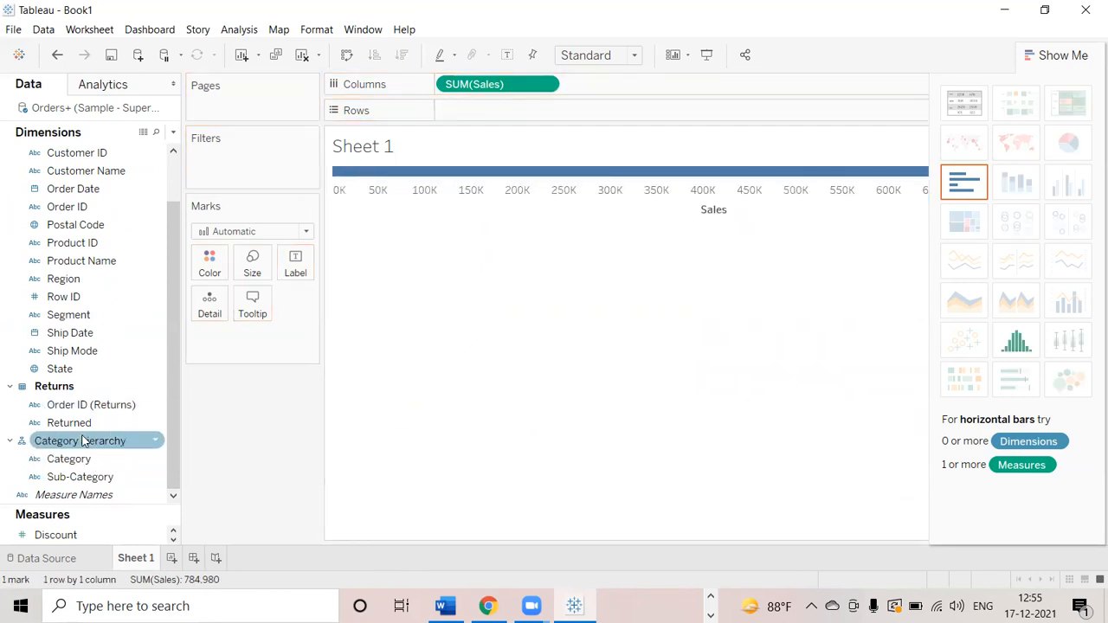
pyautogui.moveTo(82, 442); pyautogui.dragTo(484, 111)
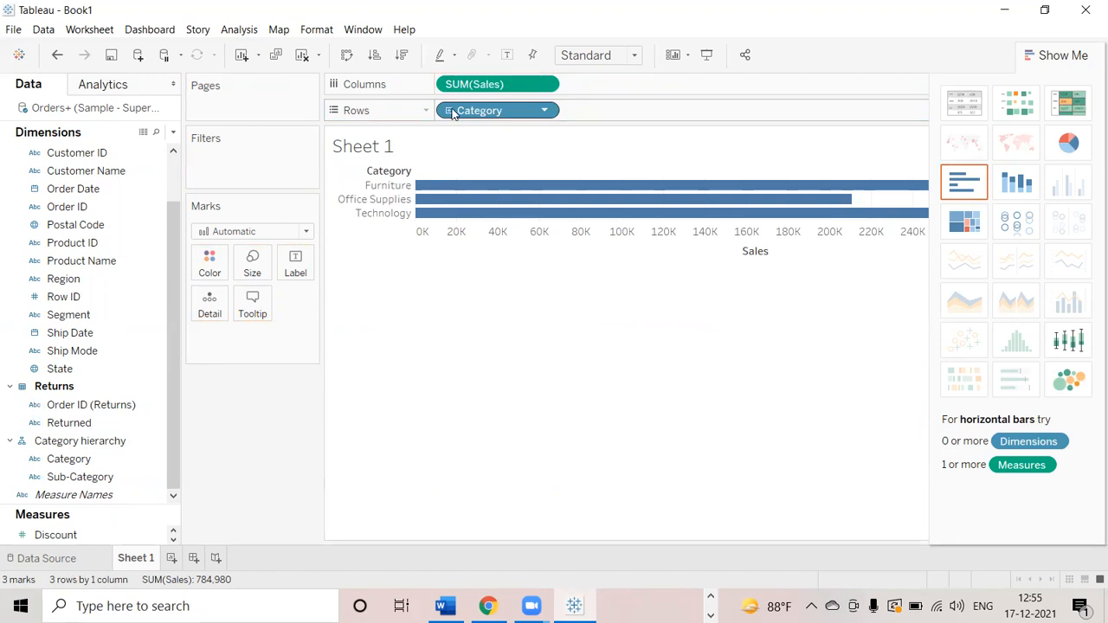
pyautogui.click(449, 111)
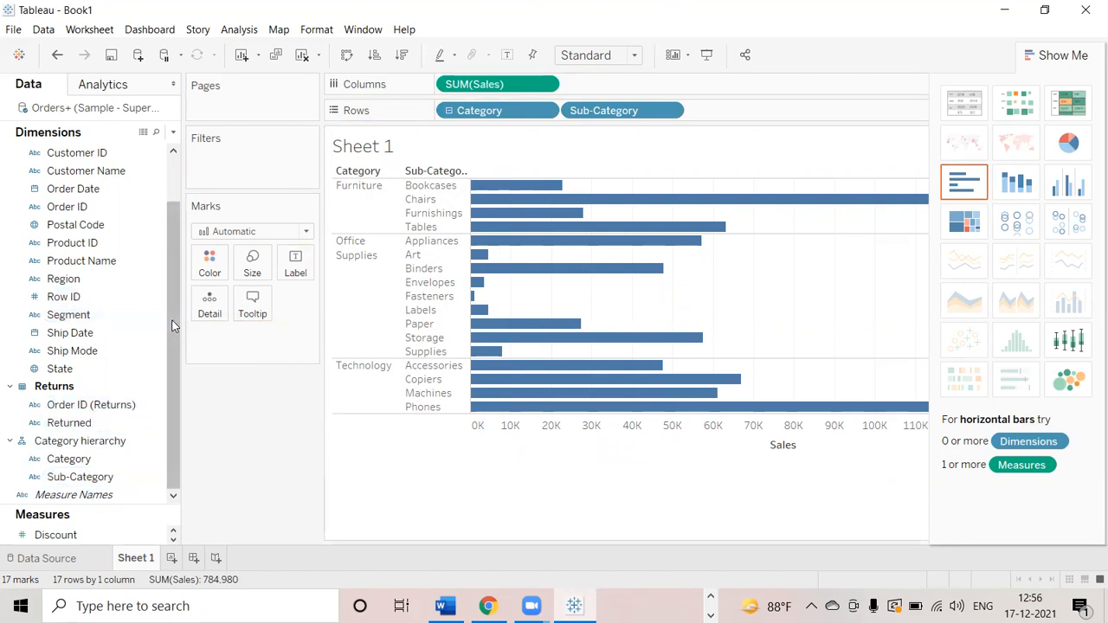
# Examine the options for adding the Customer Name dimension to an existing hierarchy or creating a hierarchy from it
pyautogui.scroll(3, 169, 219)
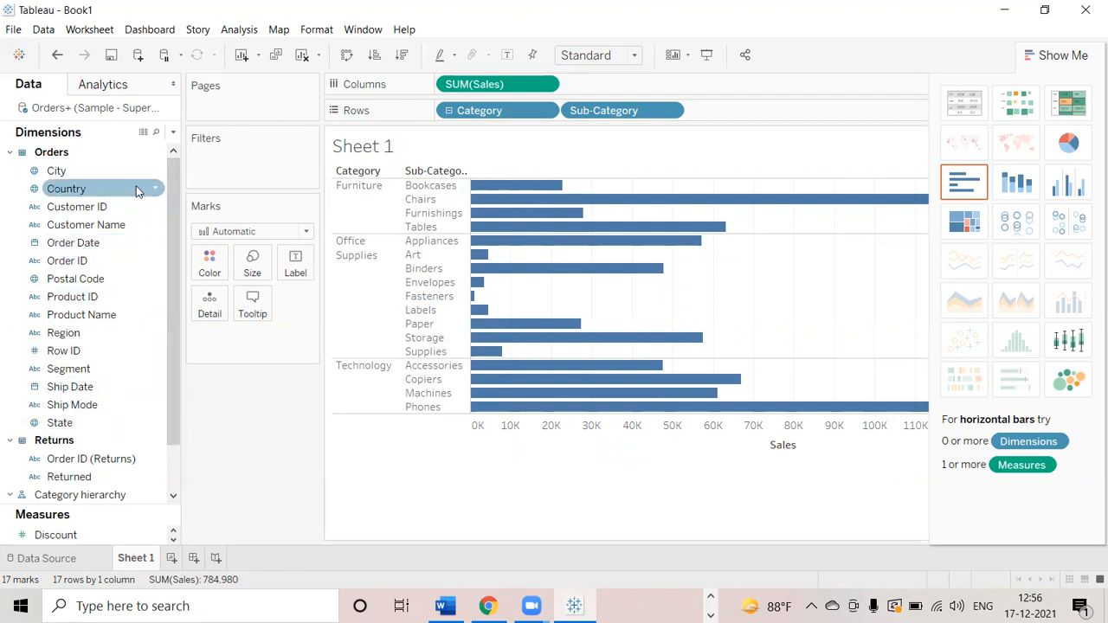
pyautogui.click(113, 369)
pyautogui.click(85, 478)
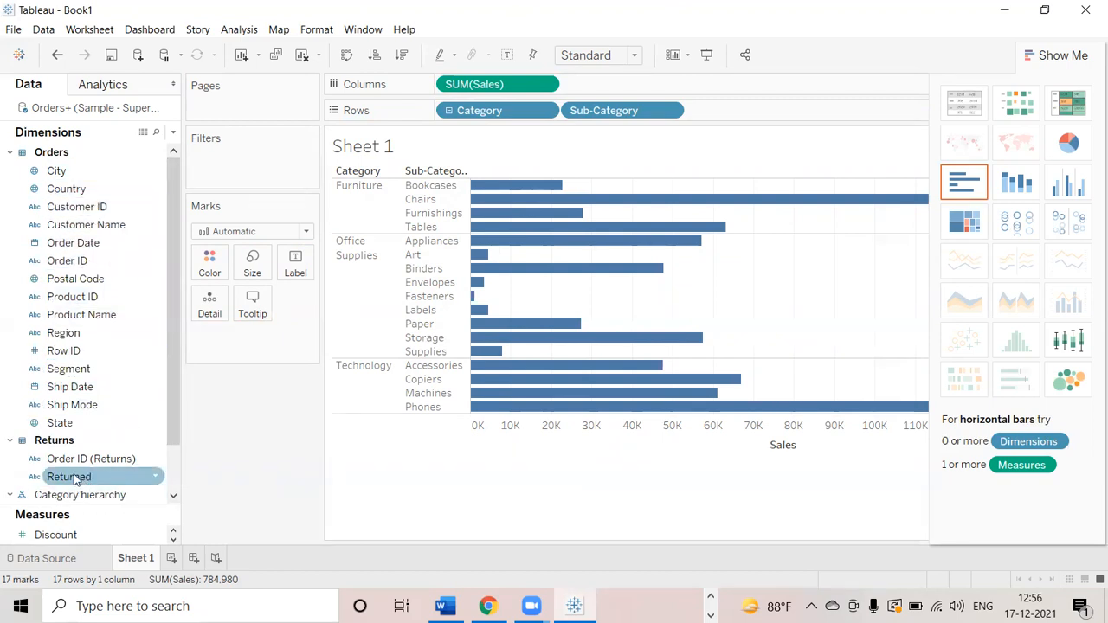
pyautogui.rightClick(95, 232)
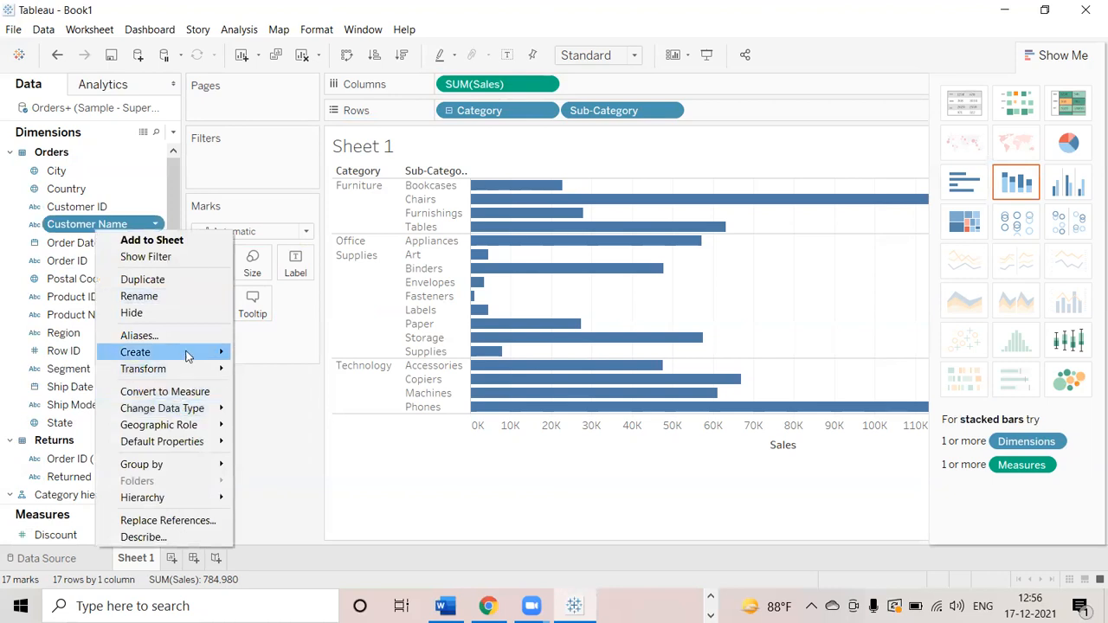
pyautogui.moveTo(188, 356)
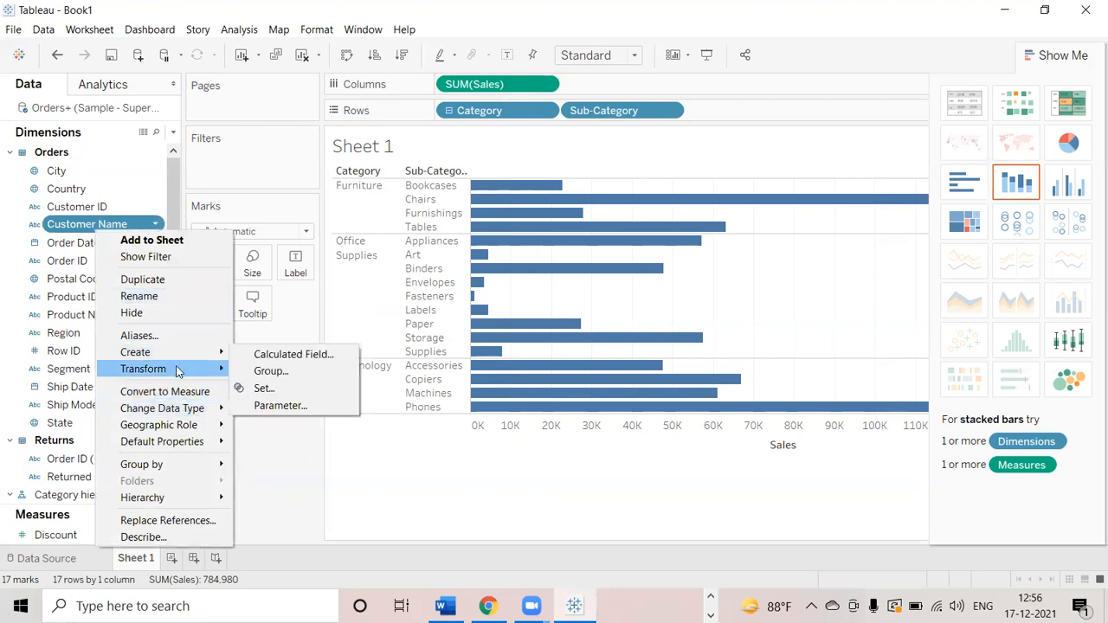
pyautogui.moveTo(150, 506)
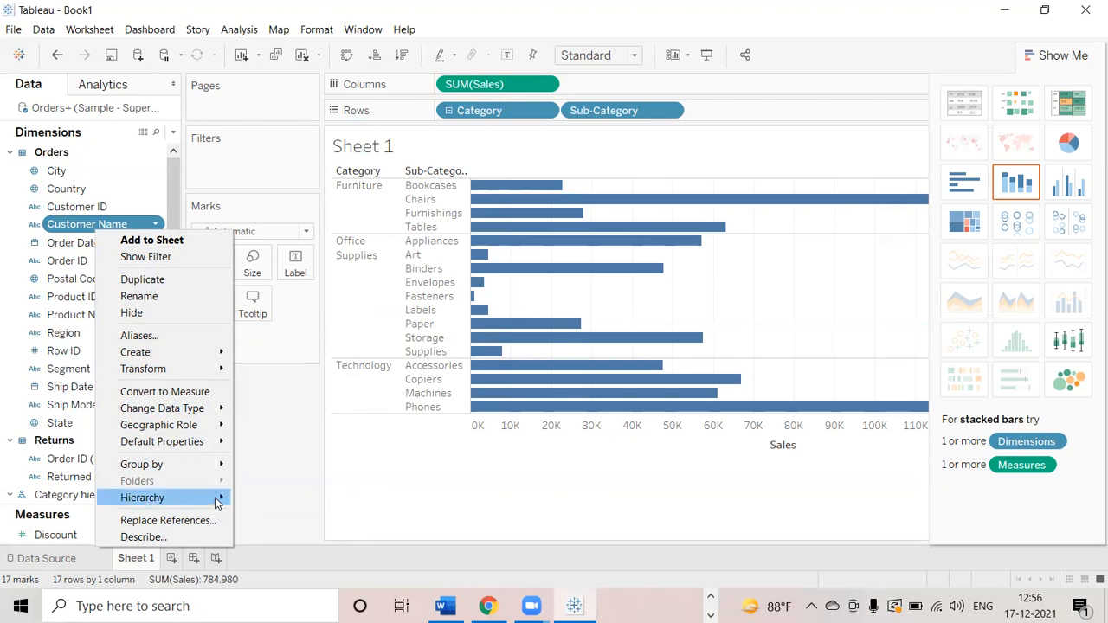
pyautogui.moveTo(216, 502)
pyautogui.moveTo(285, 502)
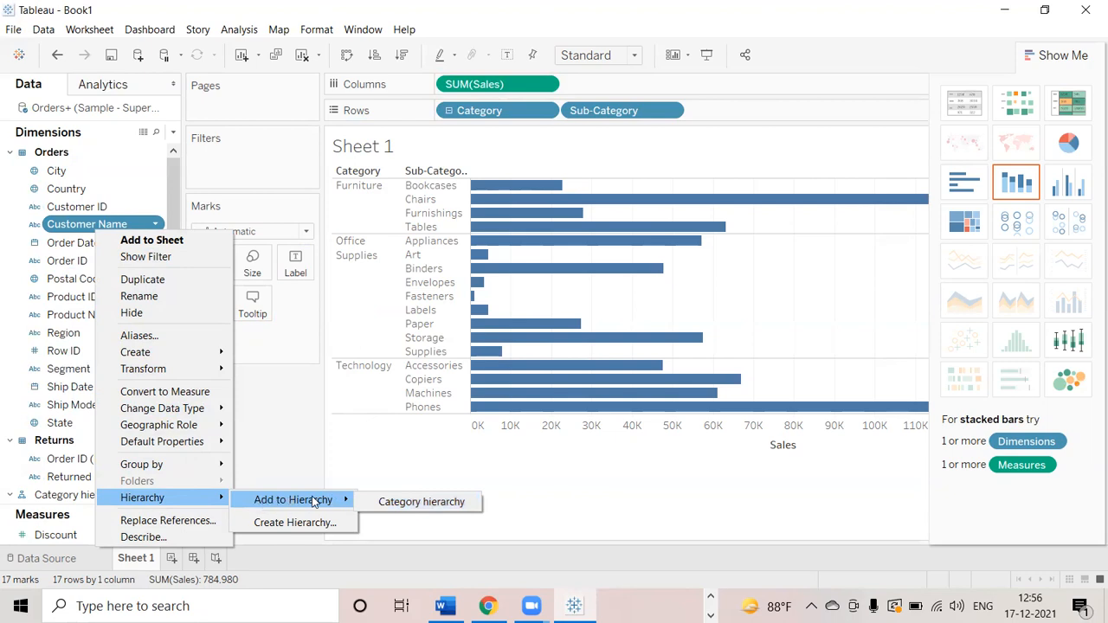
pyautogui.click(585, 502)
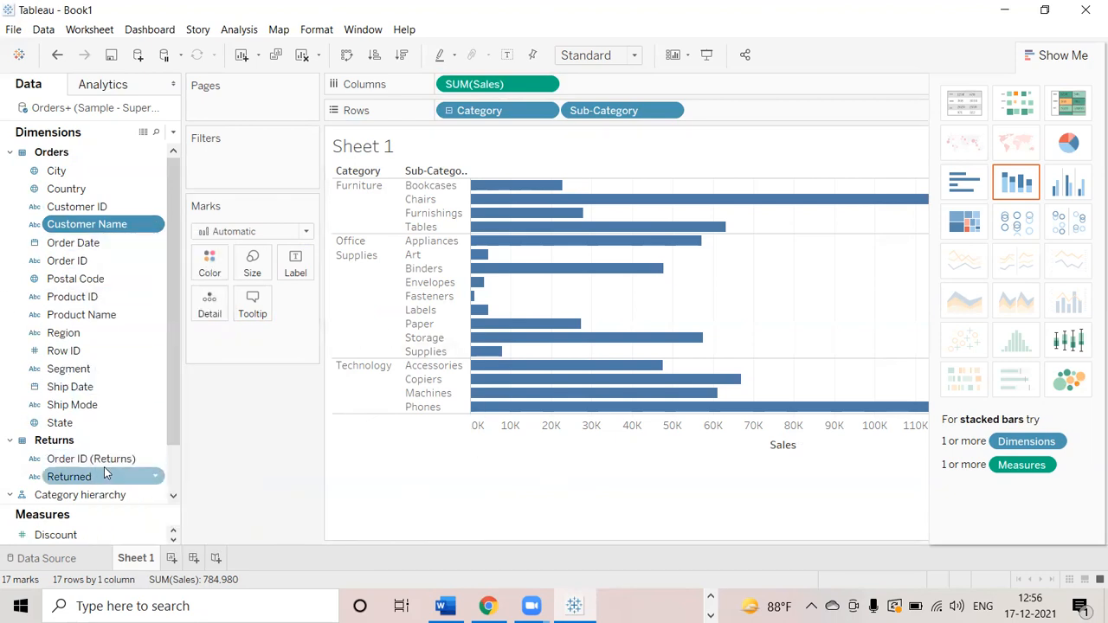
# Add the Product Name dimension to the Category hierarchy and expand Sub-Category on rows down to Product Name
pyautogui.moveTo(173, 391); pyautogui.dragTo(171, 468)
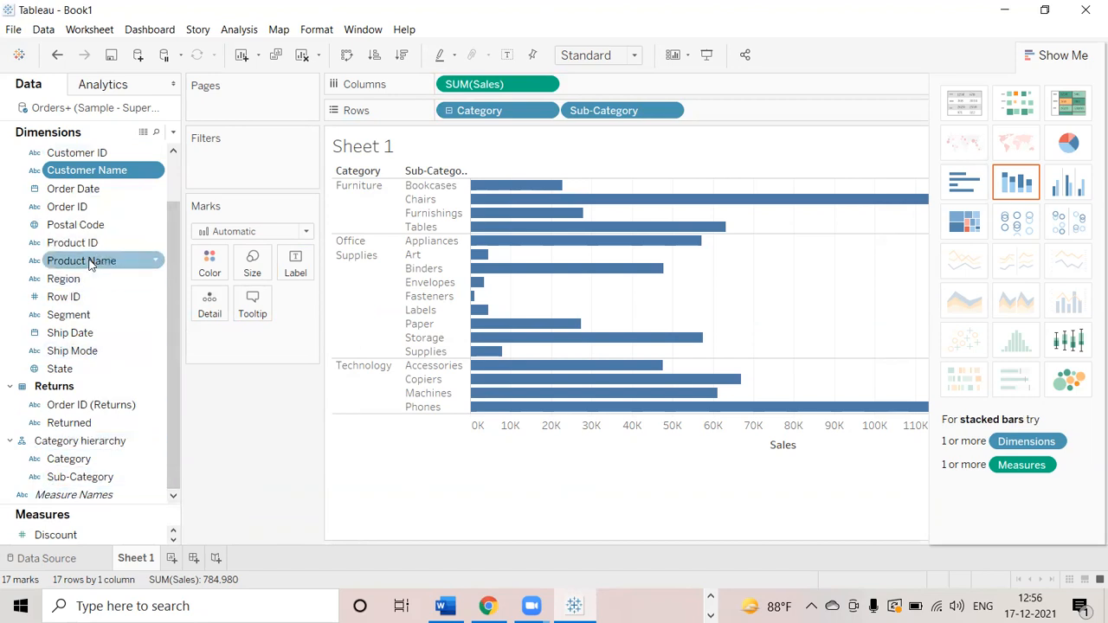
pyautogui.click(155, 260)
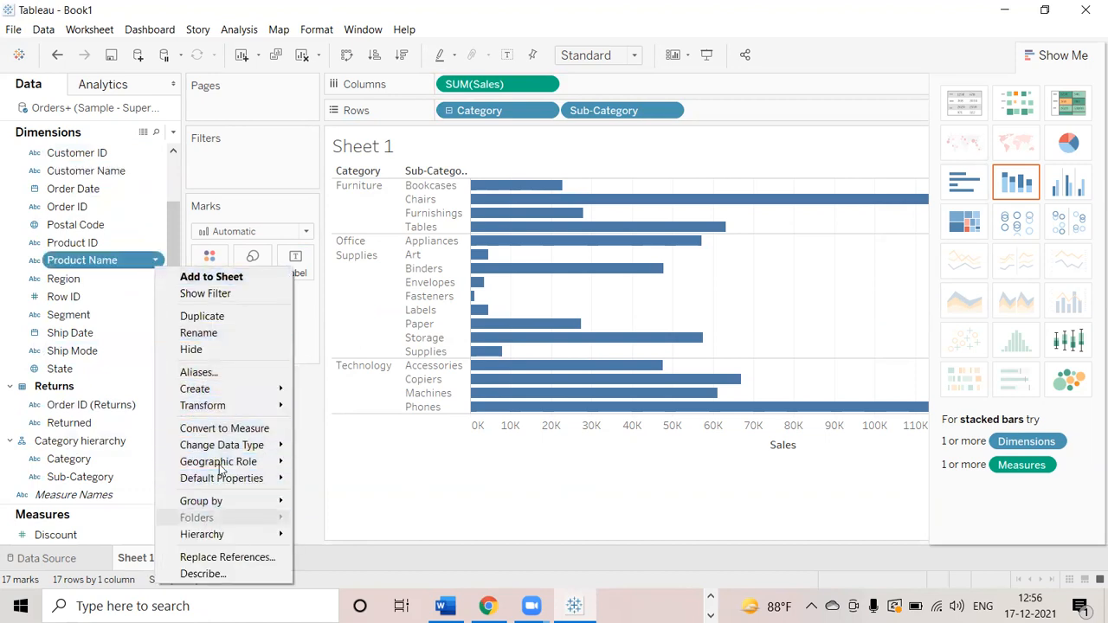
pyautogui.moveTo(190, 533)
pyautogui.moveTo(341, 544)
pyautogui.click(461, 540)
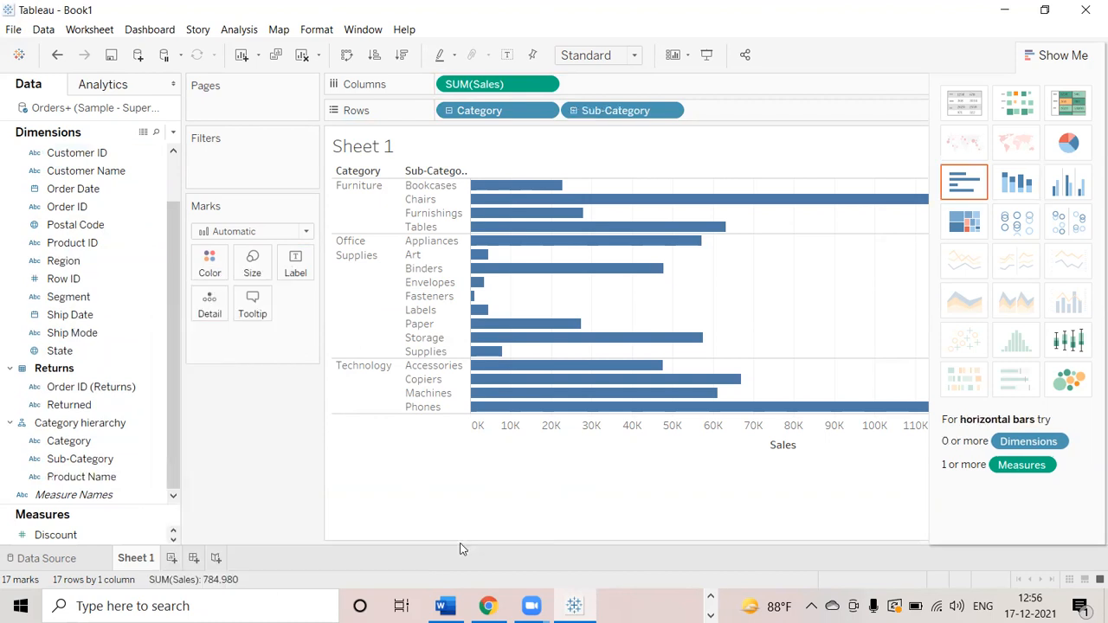
pyautogui.click(85, 494)
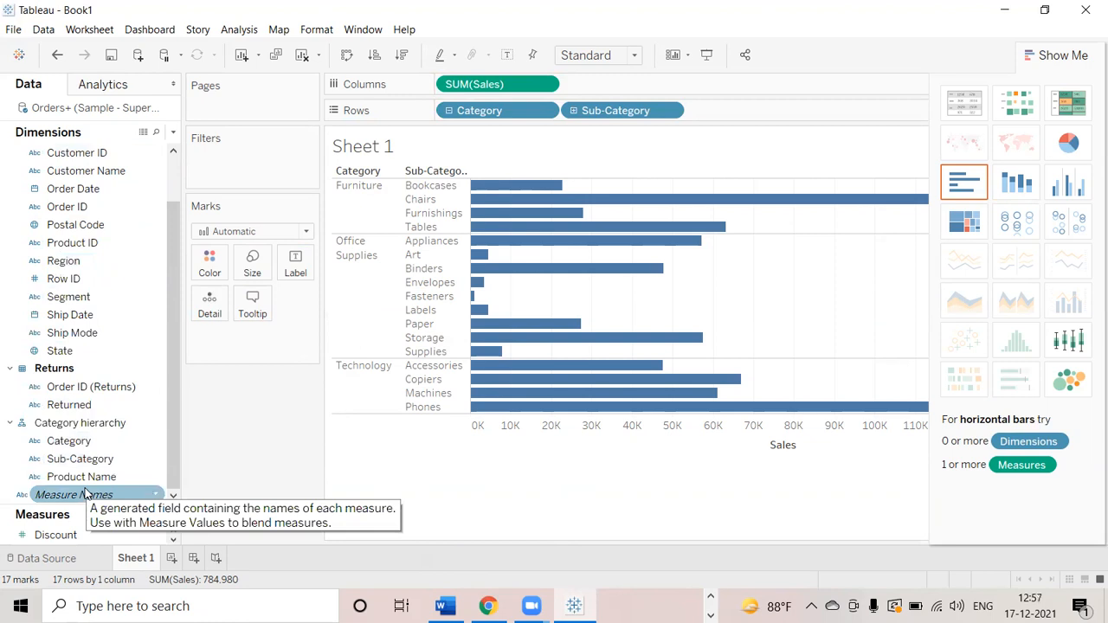
pyautogui.click(573, 111)
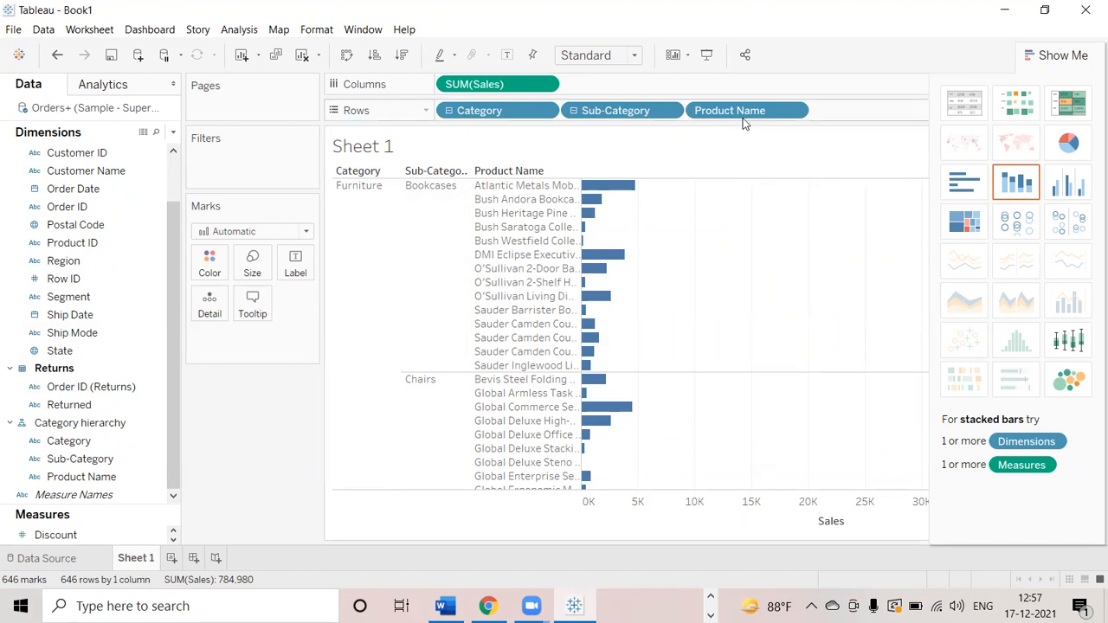
# Replace the Category, Sub-Category and Product Name fields on rows with Order Date
pyautogui.moveTo(740, 112); pyautogui.dragTo(277, 493)
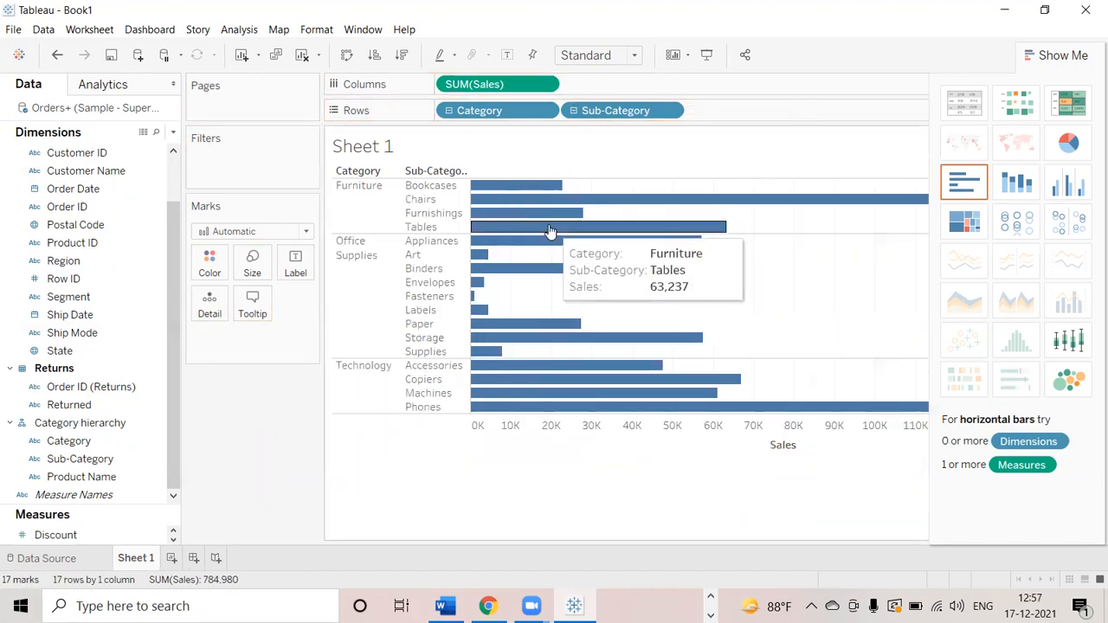
pyautogui.moveTo(619, 110); pyautogui.dragTo(285, 443)
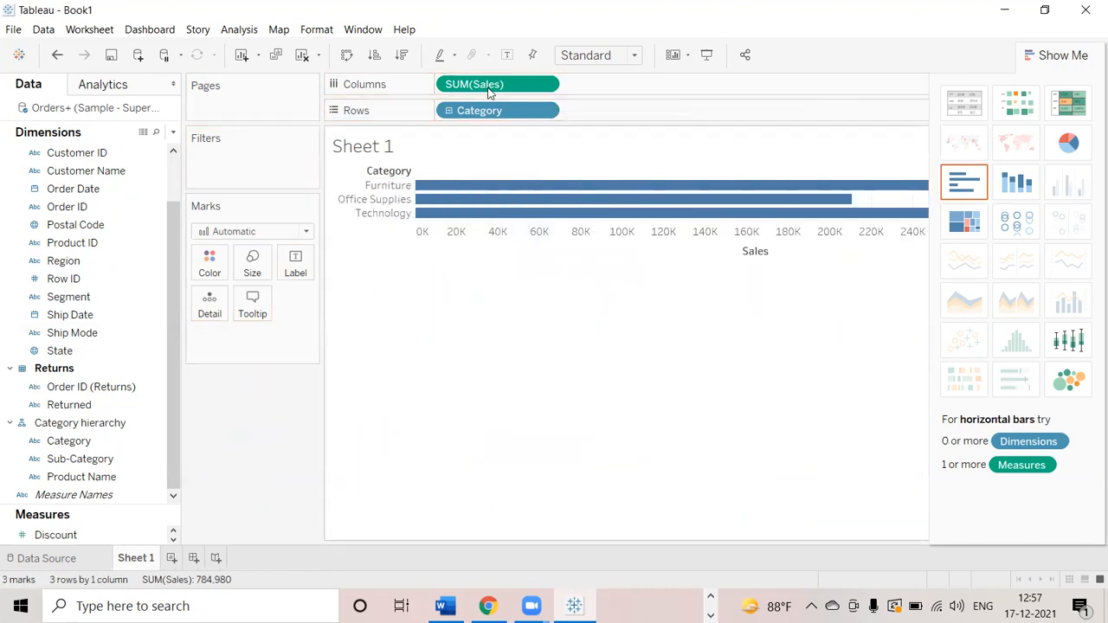
pyautogui.moveTo(490, 110); pyautogui.dragTo(268, 473)
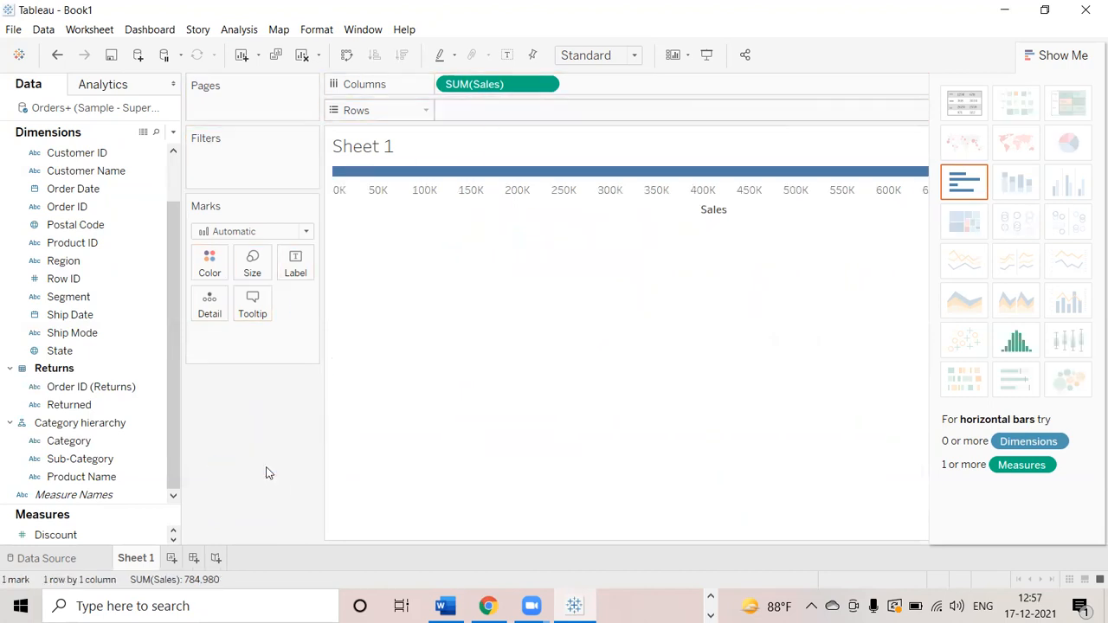
pyautogui.click(117, 190)
pyautogui.moveTo(54, 189); pyautogui.dragTo(460, 114)
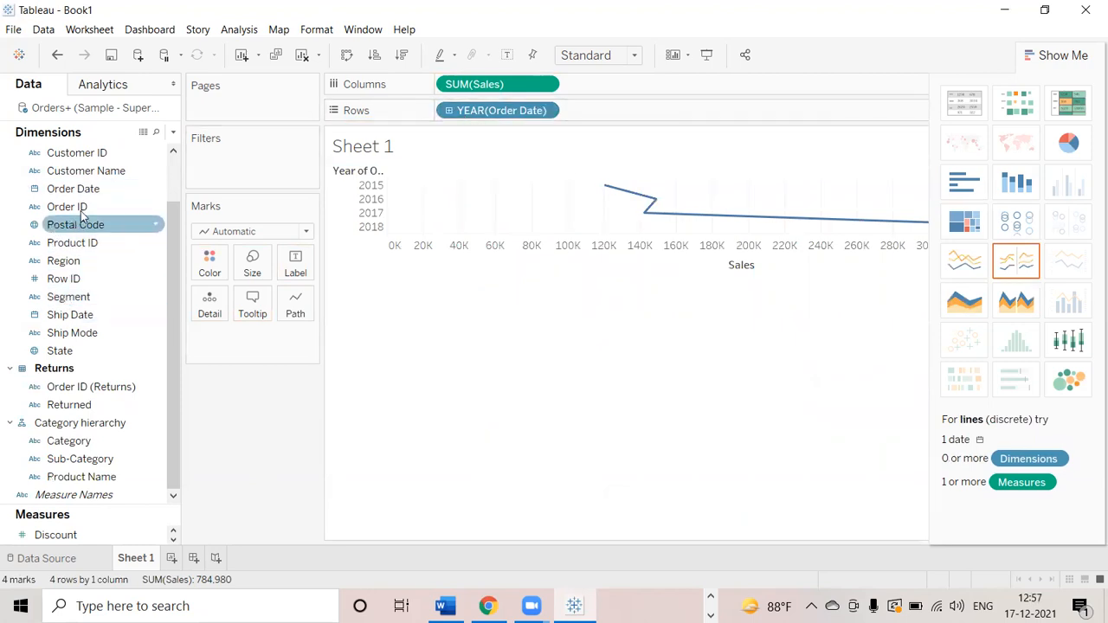
# Expand the Order Date year on rows down through quarter and month to day
pyautogui.click(449, 111)
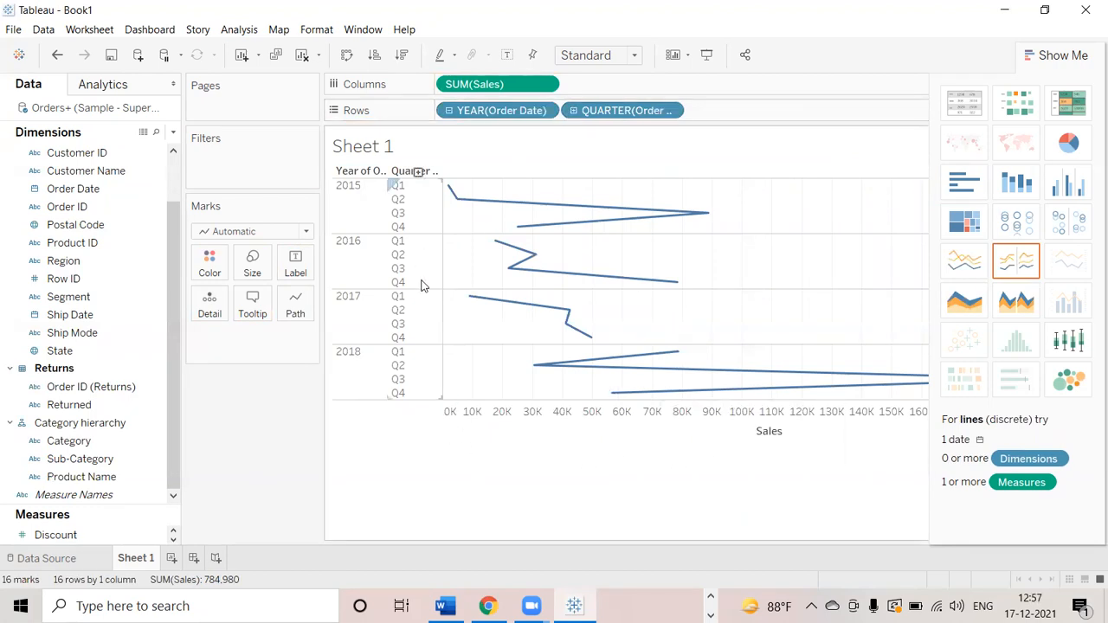
pyautogui.click(573, 111)
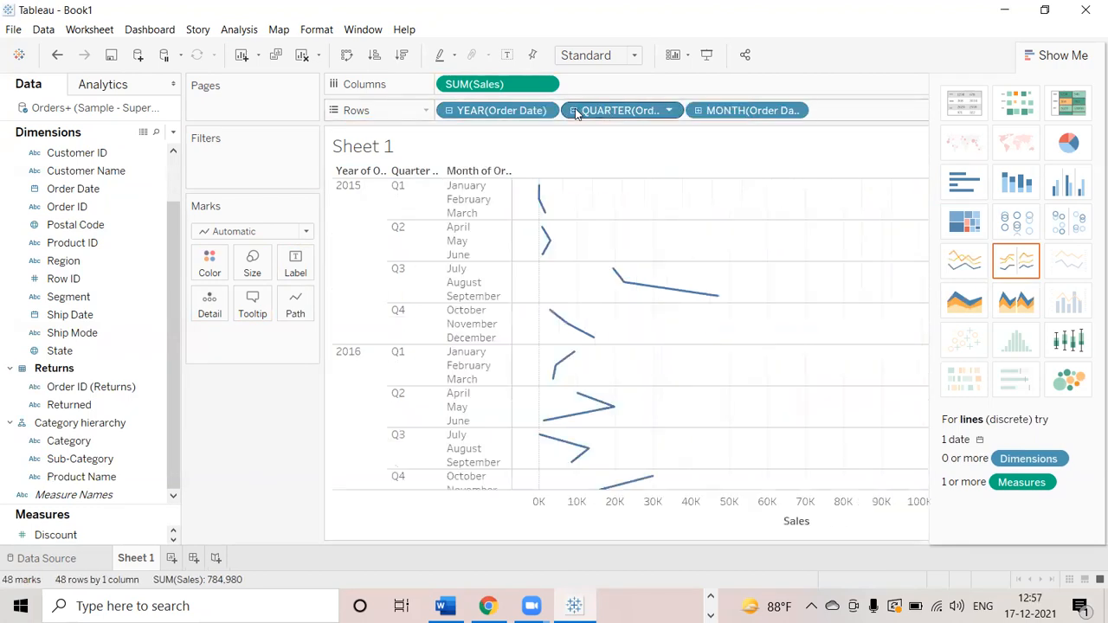
pyautogui.click(699, 111)
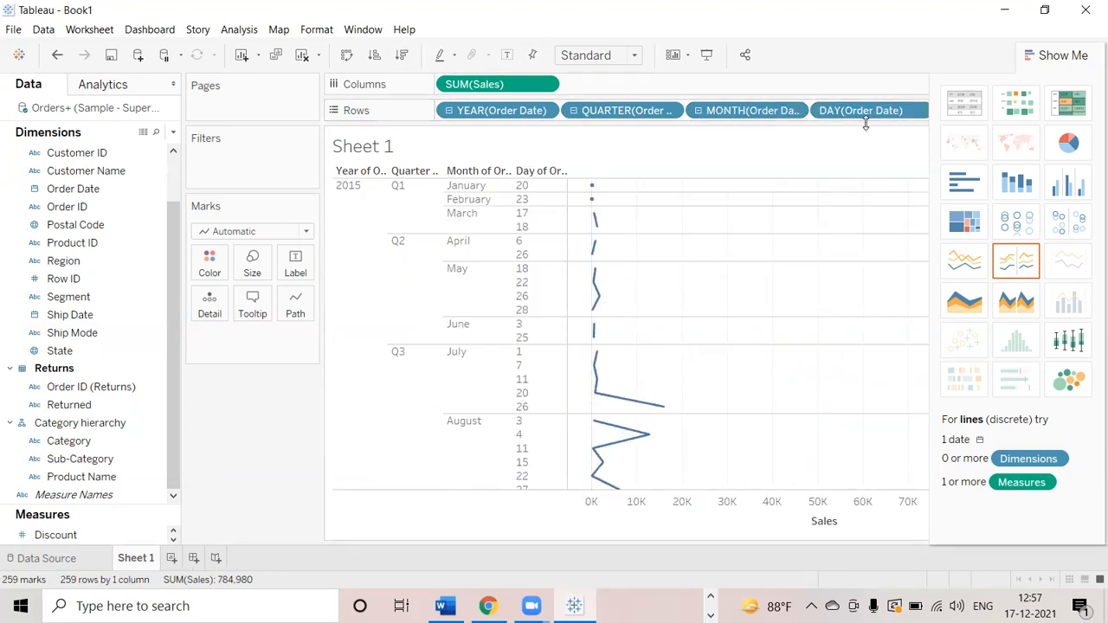
# Swap rows and columns, and remove the Quarter, Month and Day levels of Order Date, leaving only Year on columns
pyautogui.hotkey('ctrl', 'w')
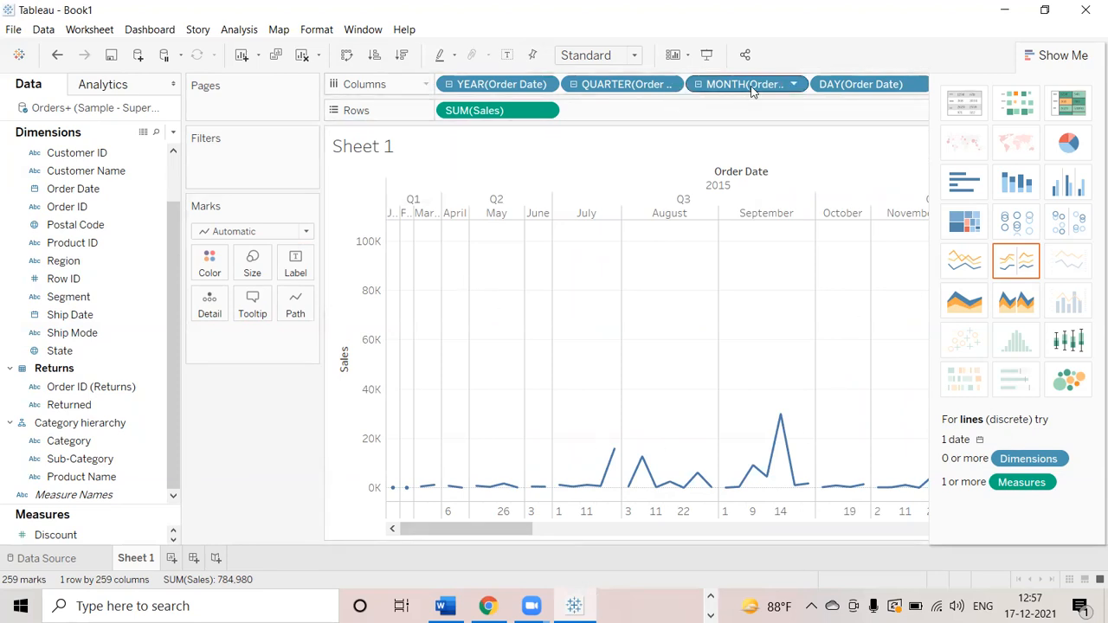
pyautogui.moveTo(751, 86); pyautogui.dragTo(294, 436)
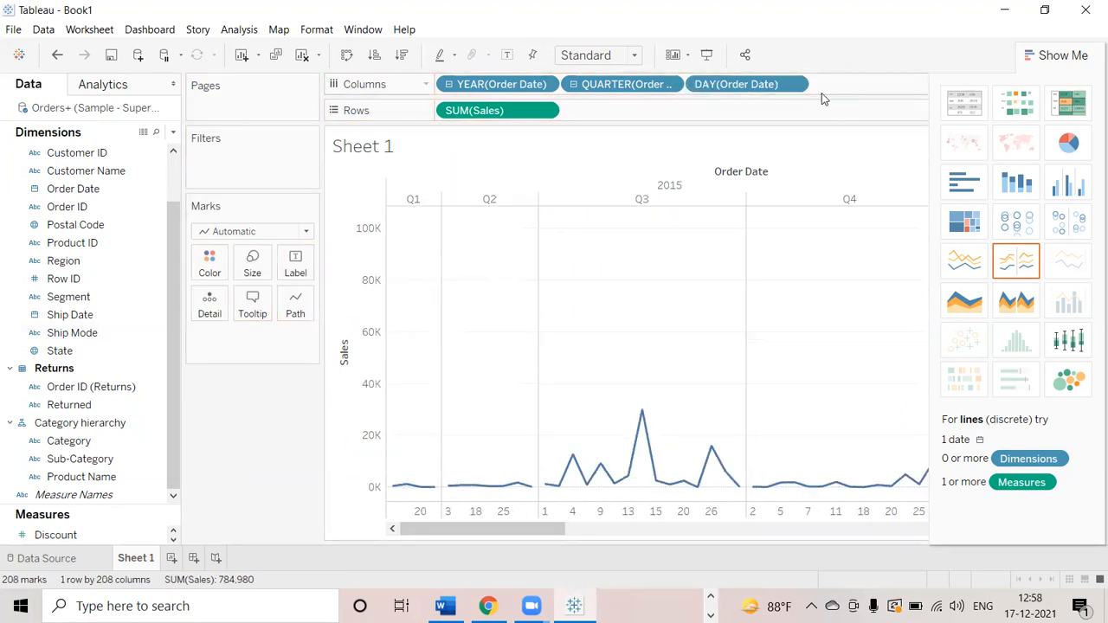
pyautogui.moveTo(749, 87); pyautogui.dragTo(293, 484)
pyautogui.moveTo(640, 92); pyautogui.dragTo(288, 481)
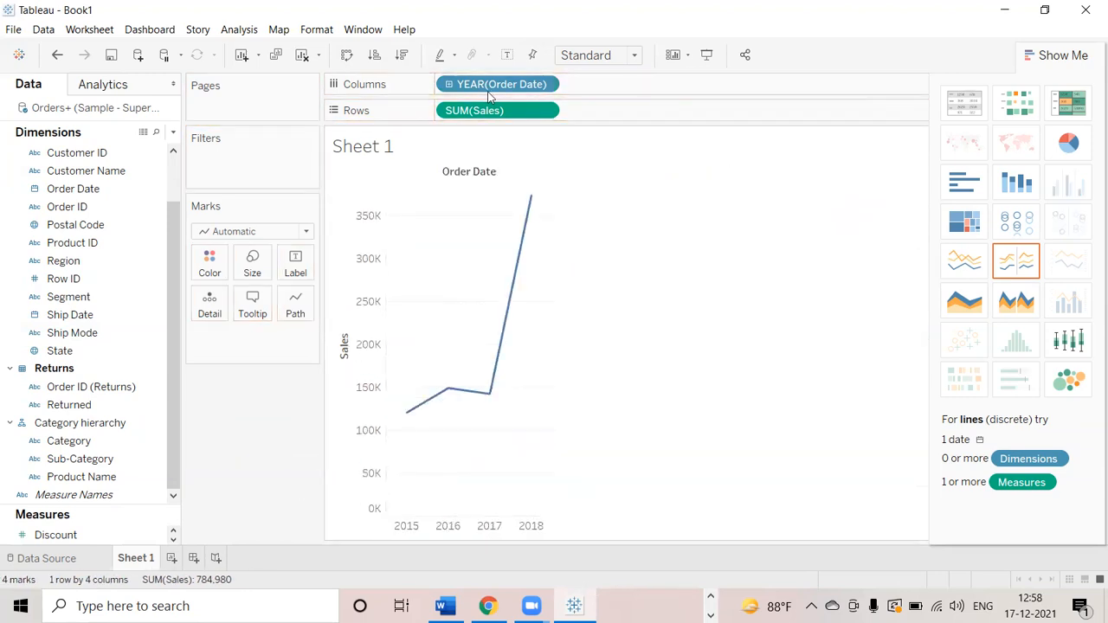
# Change Order Date on columns to continuous Year and drill it down through quarter, month and week to day
pyautogui.click(543, 84)
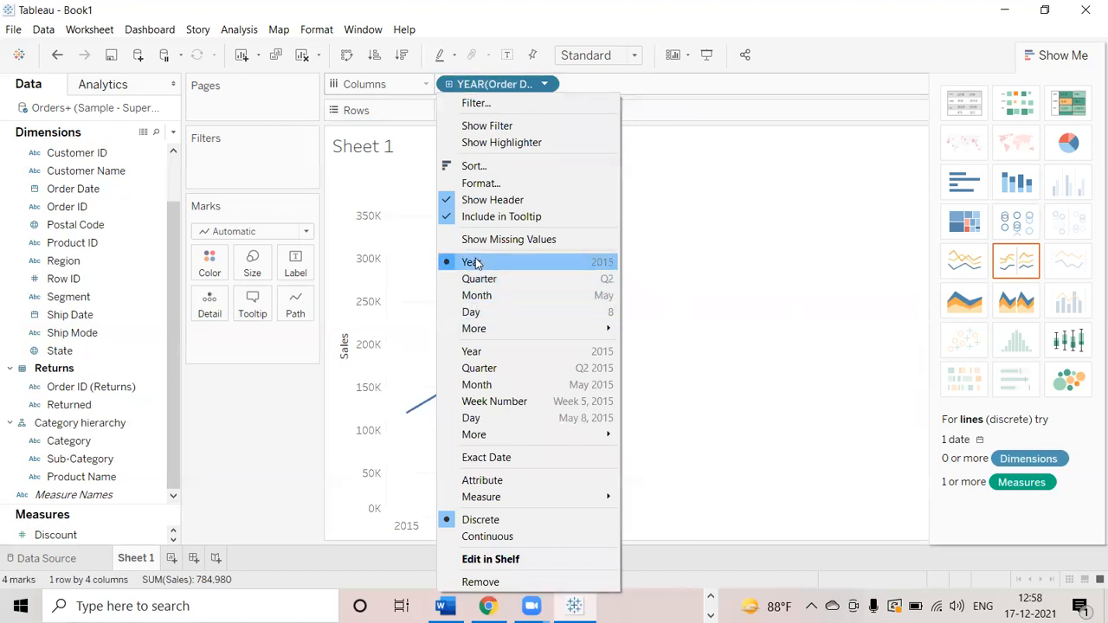
pyautogui.click(476, 354)
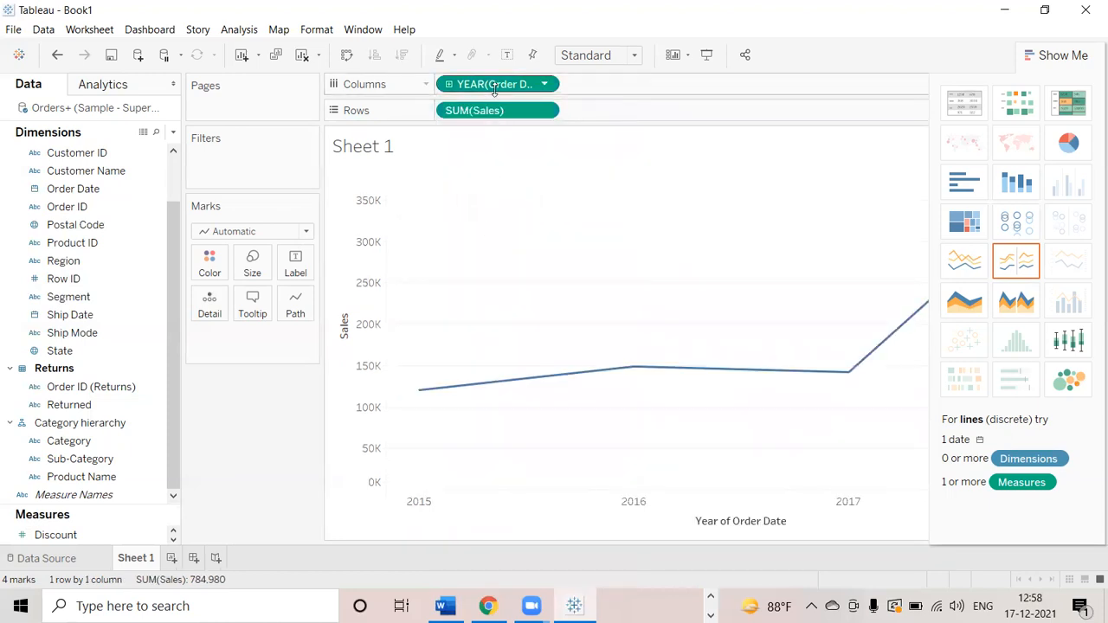
pyautogui.click(449, 86)
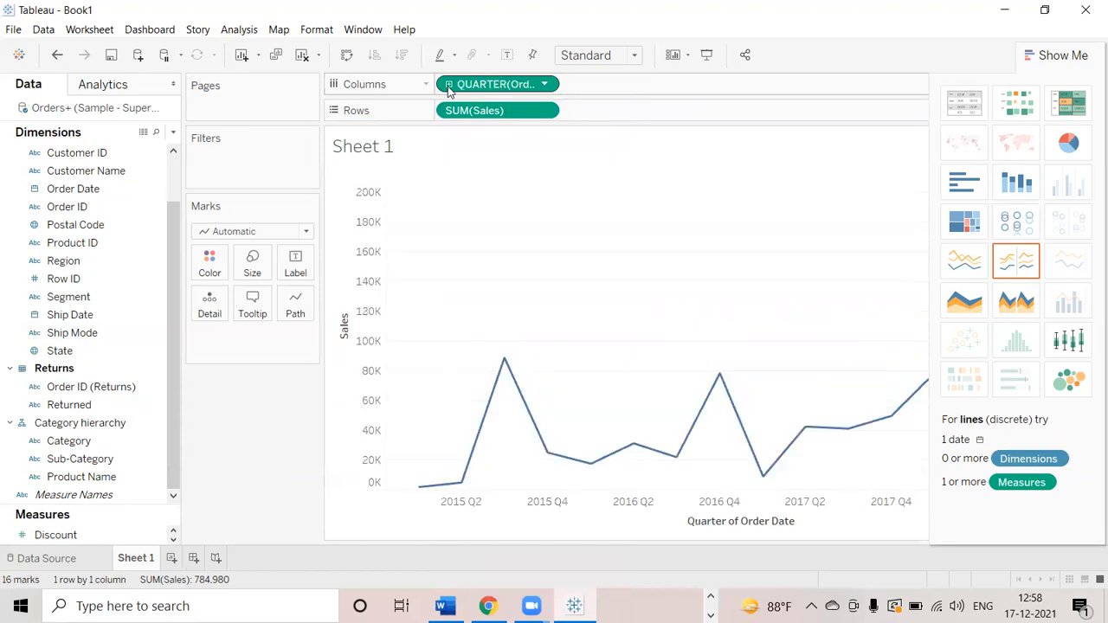
pyautogui.click(449, 86)
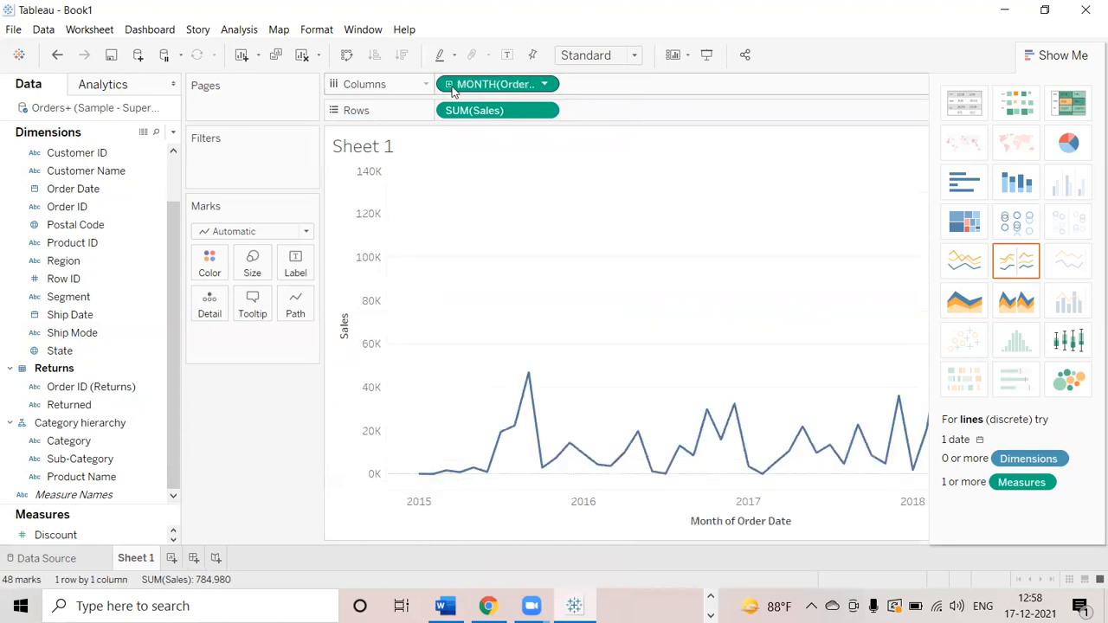
pyautogui.click(449, 86)
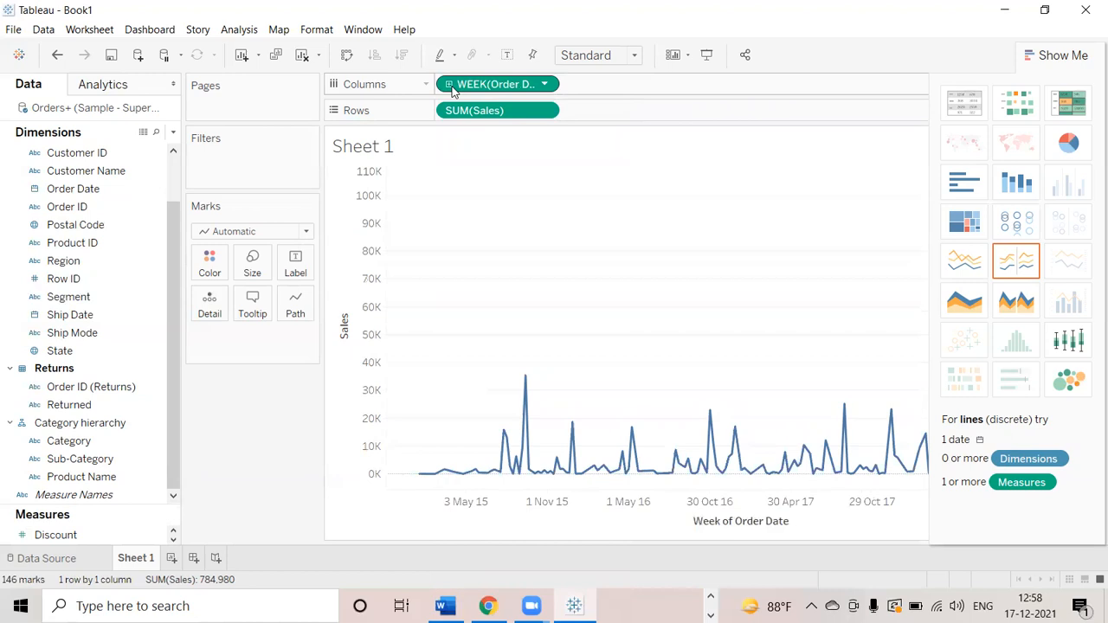
pyautogui.click(448, 87)
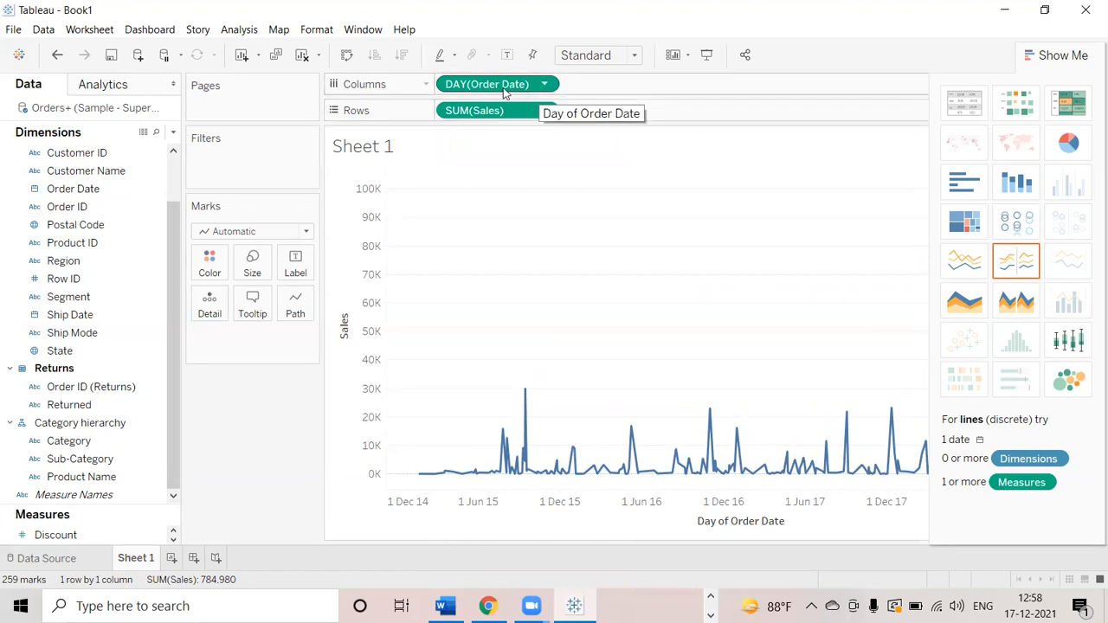
# Undo the continuous date drill-down back to the discrete Order Date year
pyautogui.hotkey('ctrl', 'z')
pyautogui.hotkey('ctrl', 'z')
pyautogui.hotkey('ctrl', 'z')
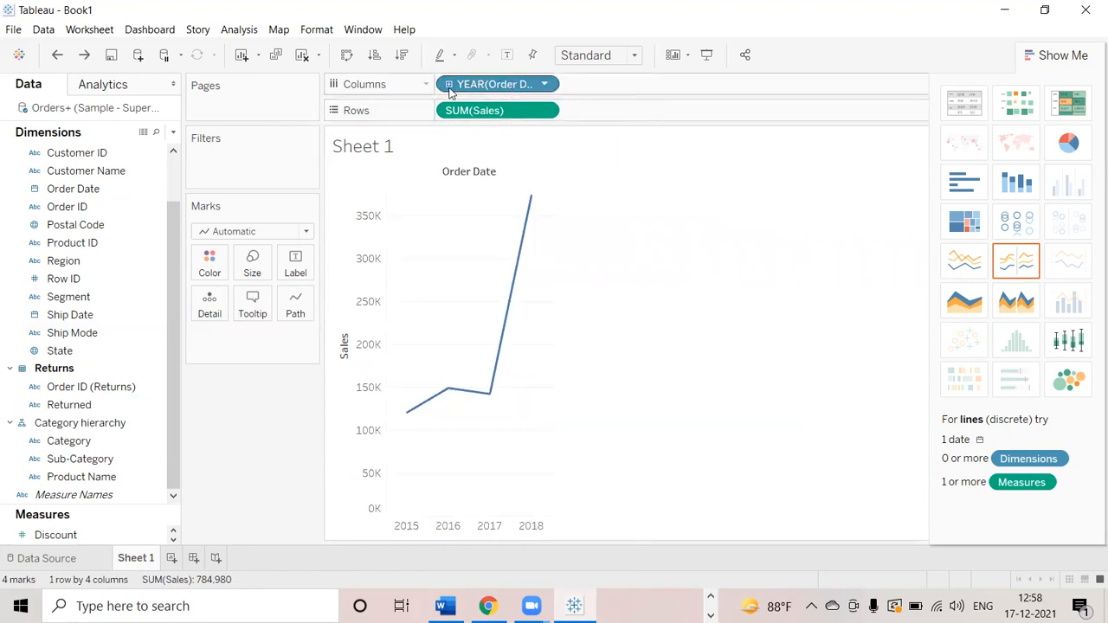
# Expand the discrete Order Date year on columns to quarter and change the year field to continuous Year
pyautogui.click(449, 87)
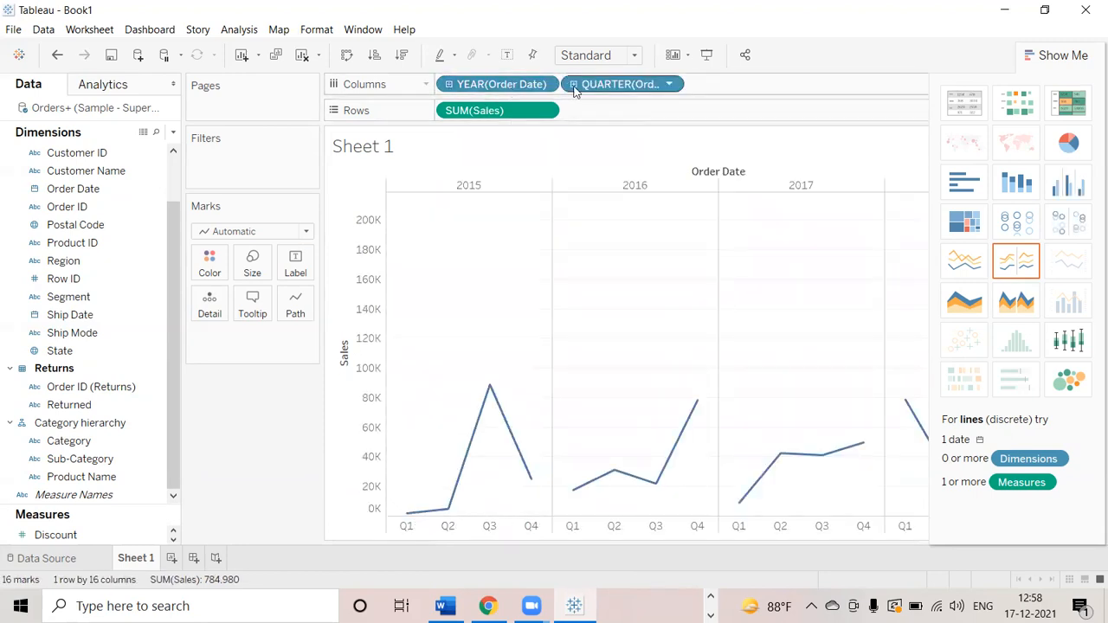
pyautogui.click(544, 84)
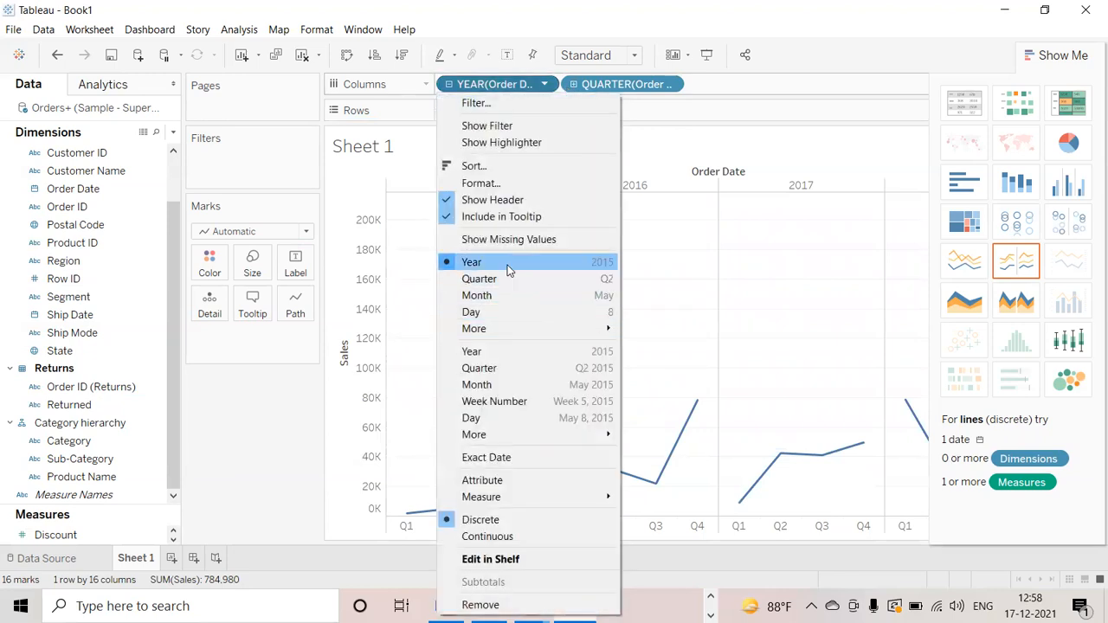
pyautogui.click(507, 265)
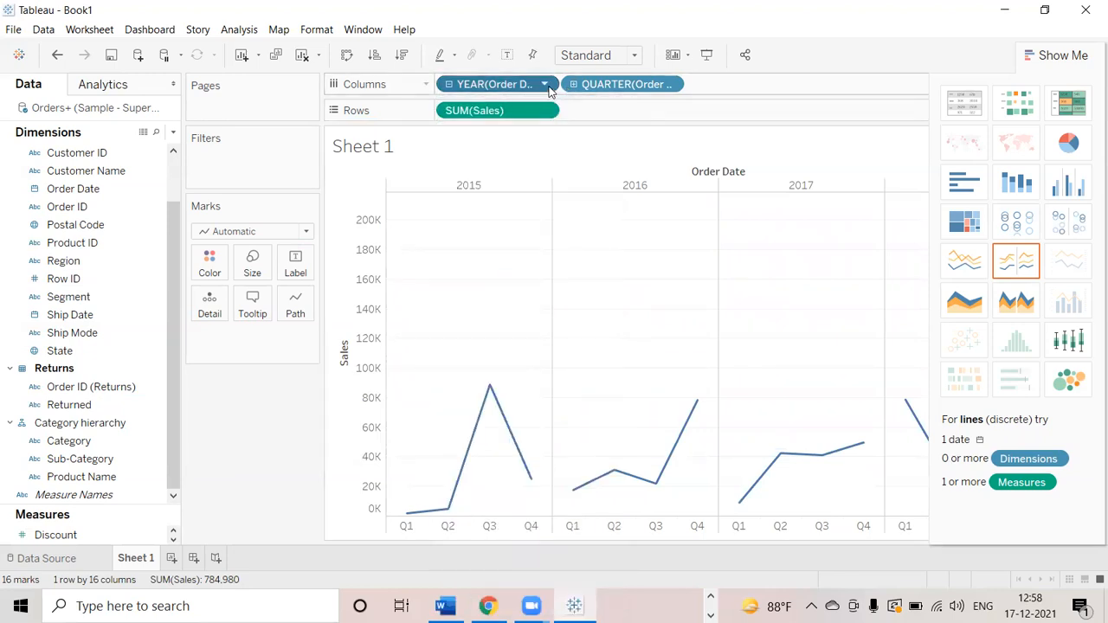
pyautogui.click(545, 84)
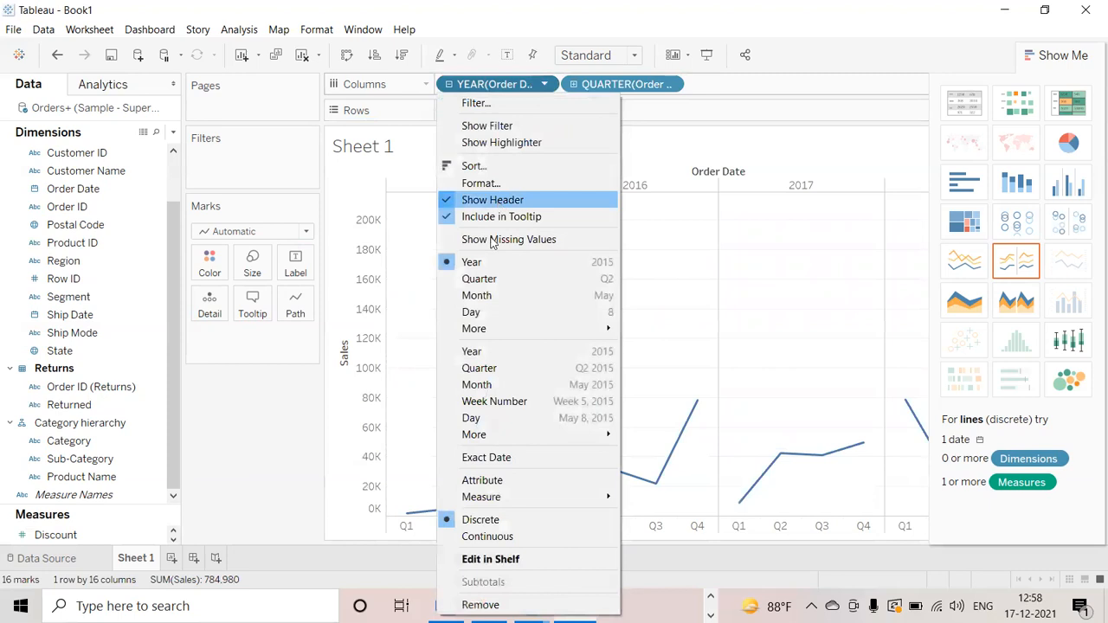
pyautogui.click(502, 353)
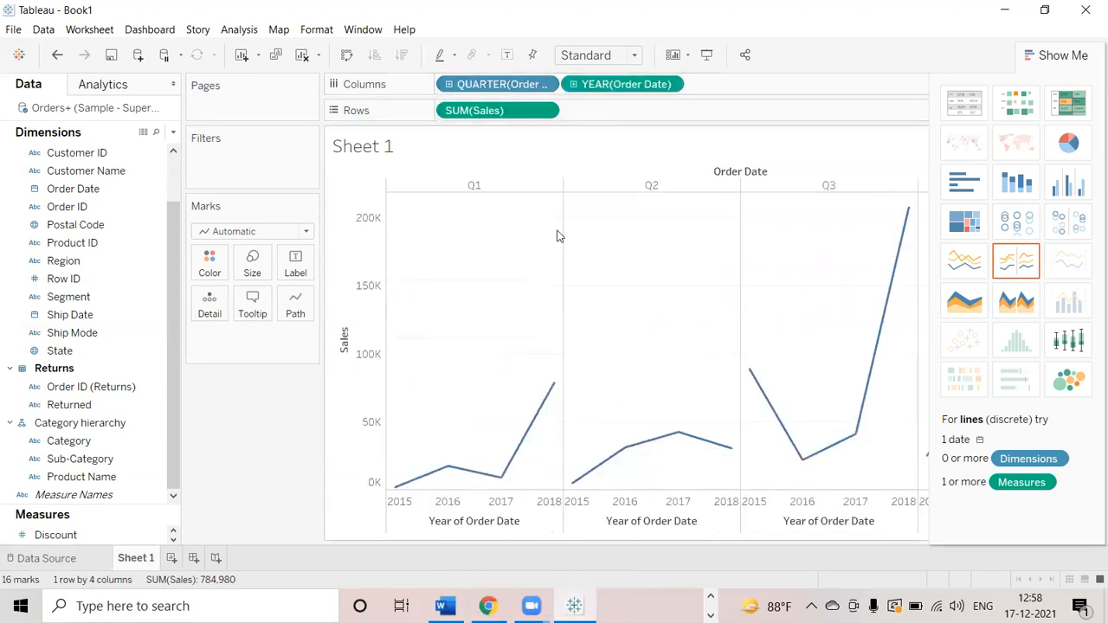
# Change the Order Date quarter field on columns to continuous Quarter
pyautogui.click(543, 84)
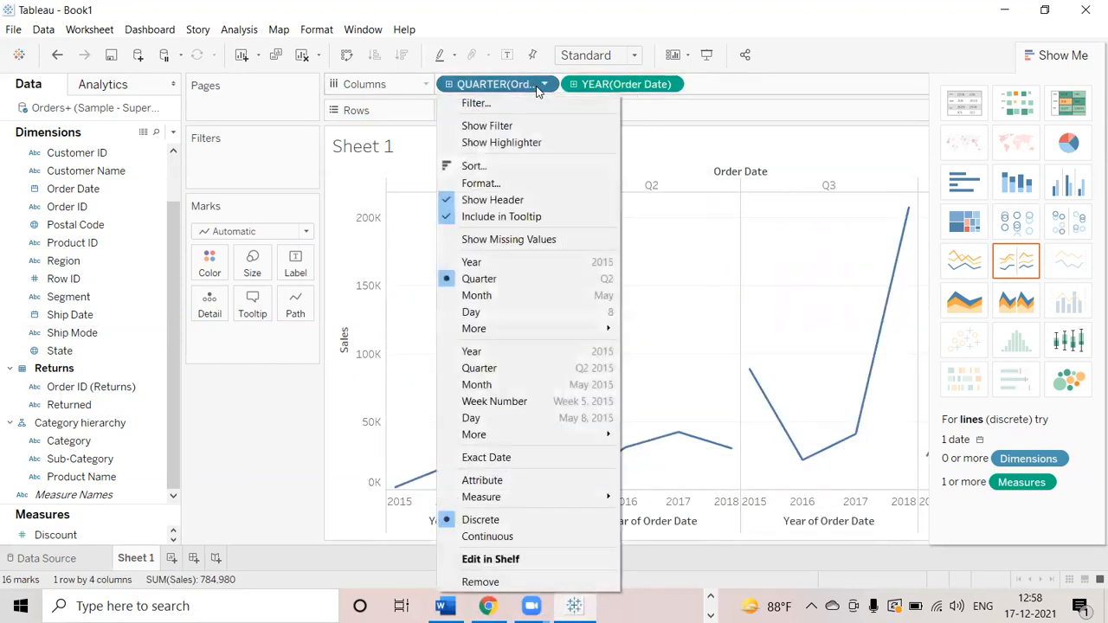
pyautogui.click(511, 371)
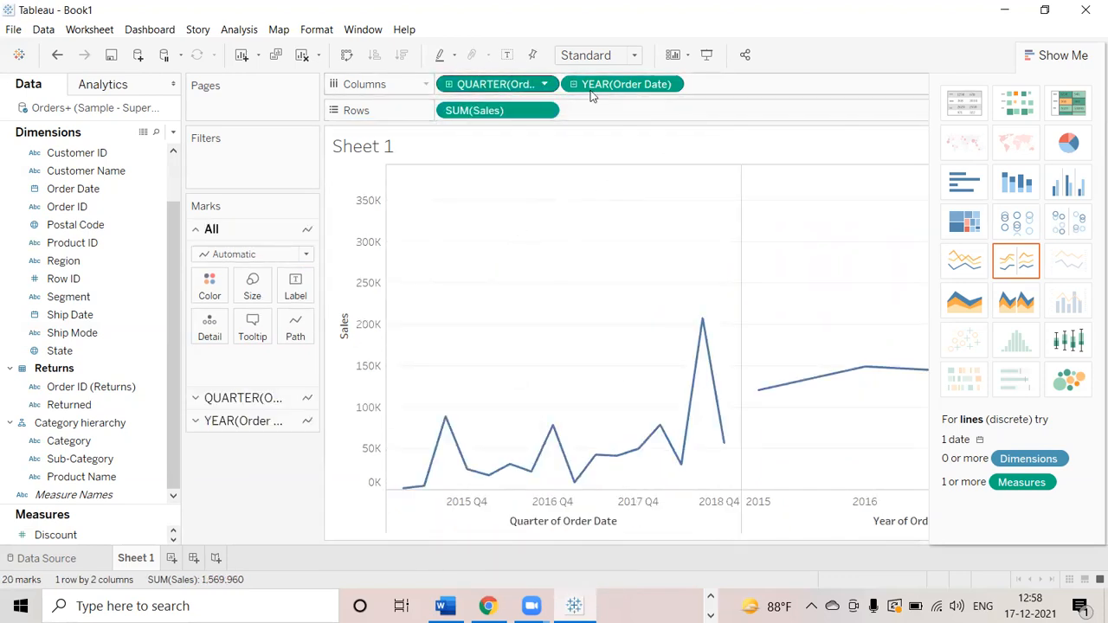
pyautogui.click(545, 84)
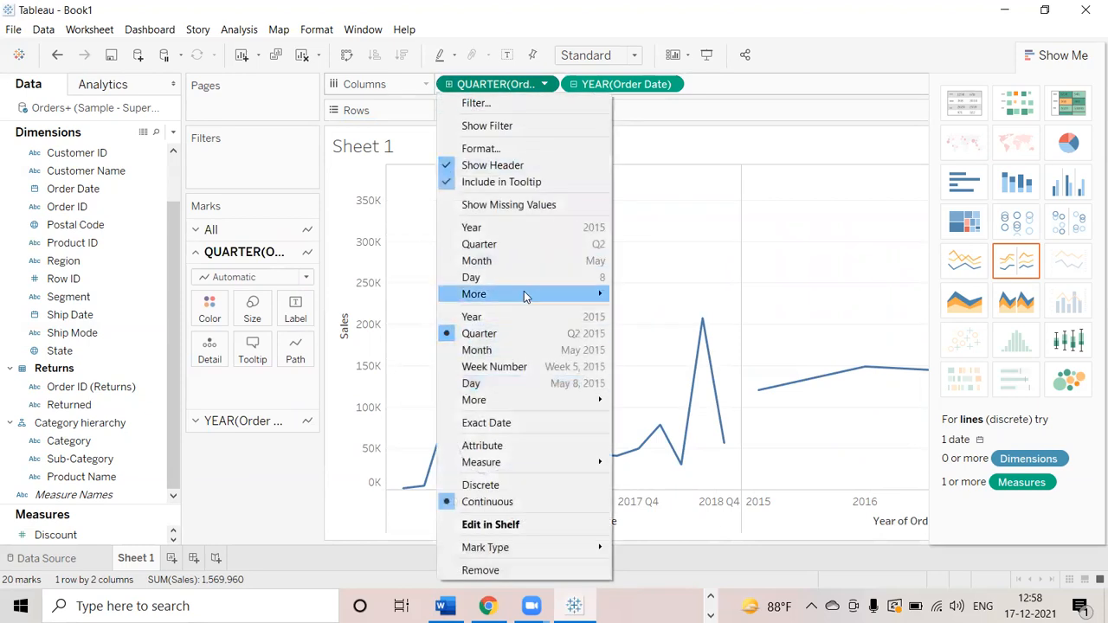
pyautogui.click(706, 215)
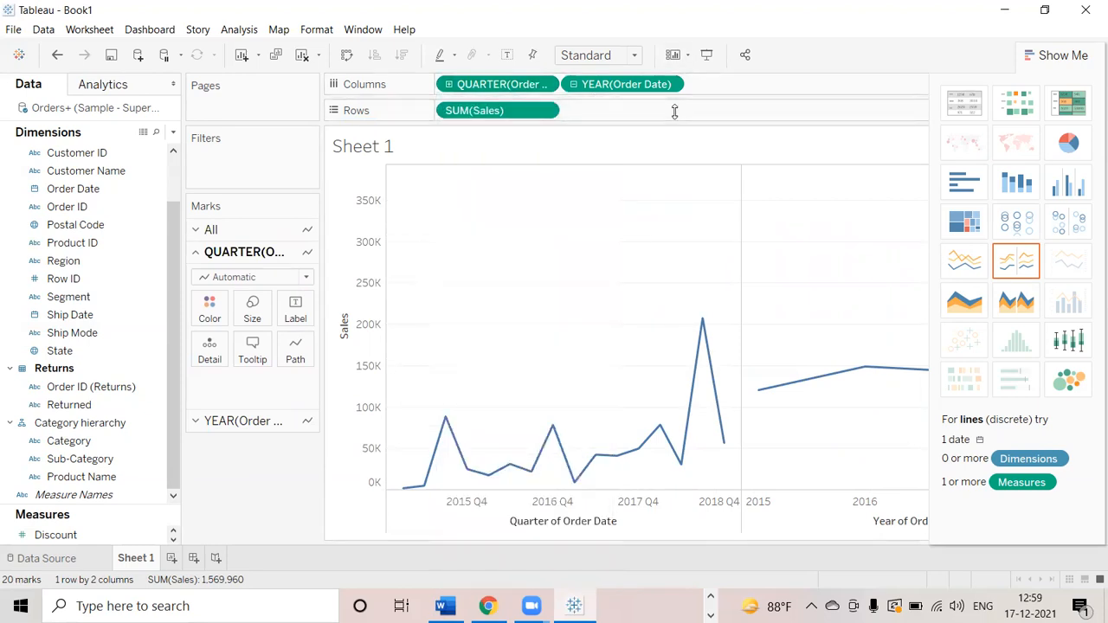
# Replace the continuous quarter and year fields on columns with a fresh Order Date expanded to discrete year and quarter
pyautogui.moveTo(641, 90); pyautogui.dragTo(303, 530)
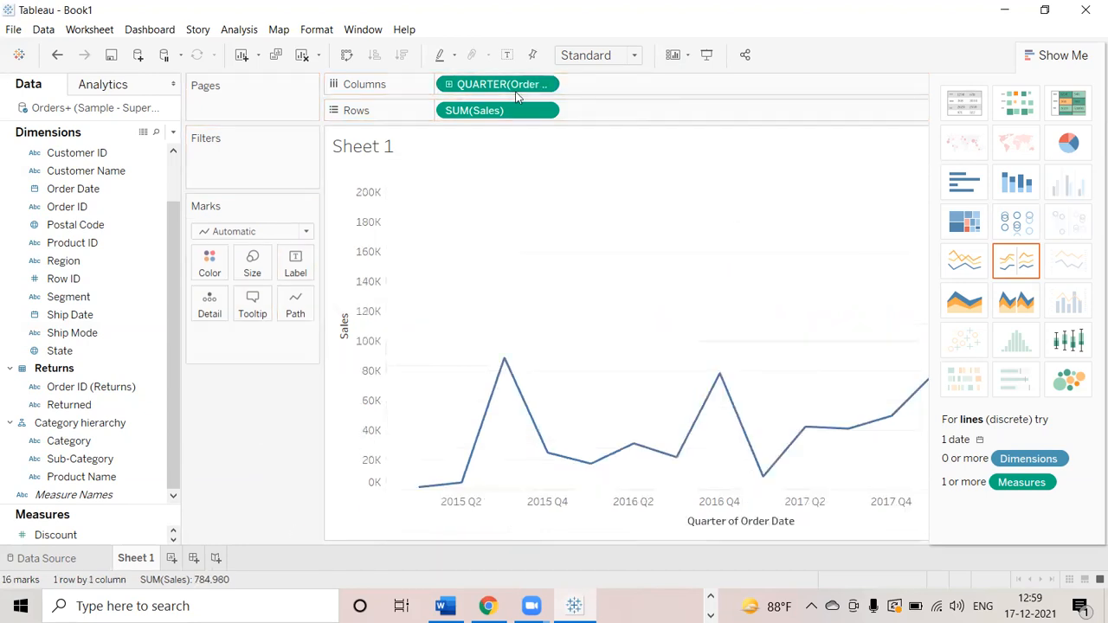
pyautogui.moveTo(465, 130); pyautogui.dragTo(294, 438)
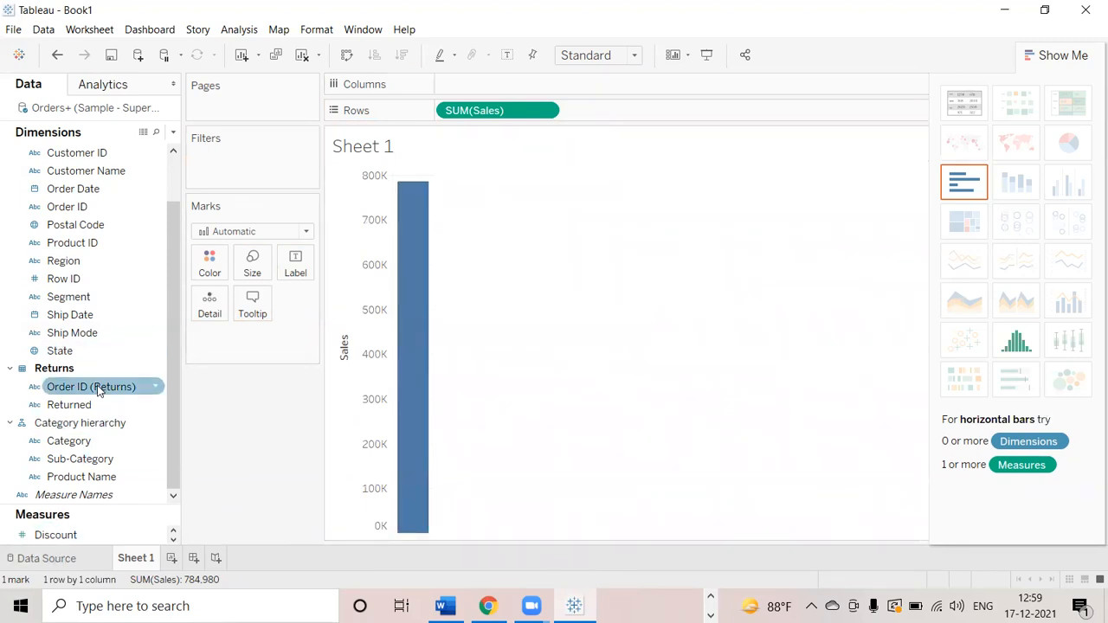
pyautogui.moveTo(80, 422); pyautogui.dragTo(542, 205)
pyautogui.moveTo(73, 188); pyautogui.dragTo(497, 85)
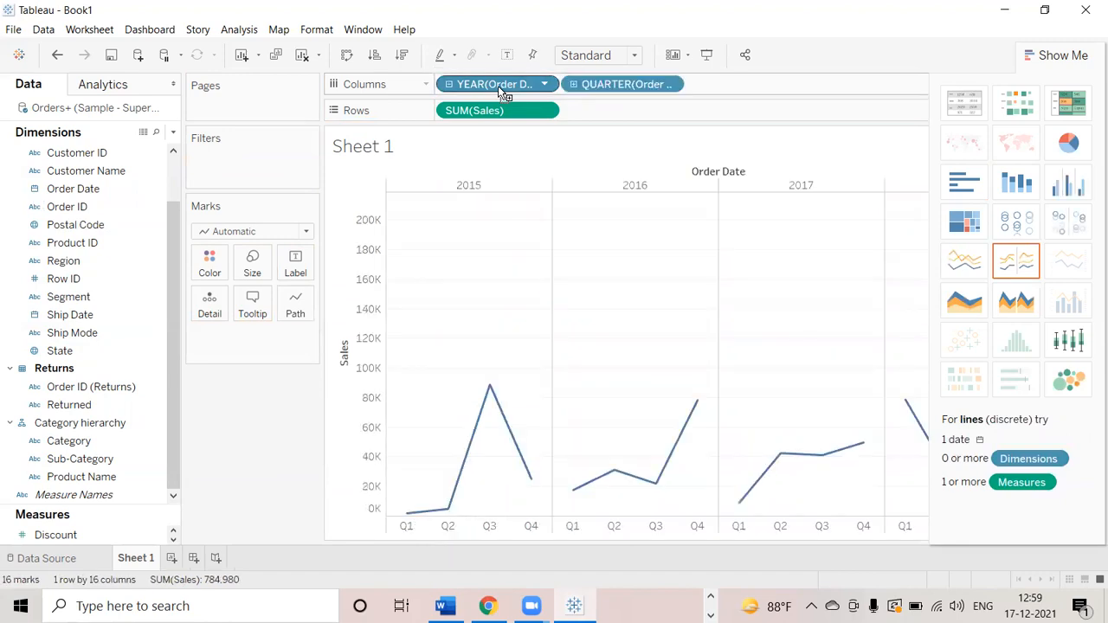
# Drill Order Date on columns down through month to day, removing the Year, Quarter and Month levels so only Day remains
pyautogui.click(575, 86)
pyautogui.moveTo(623, 84); pyautogui.dragTo(302, 413)
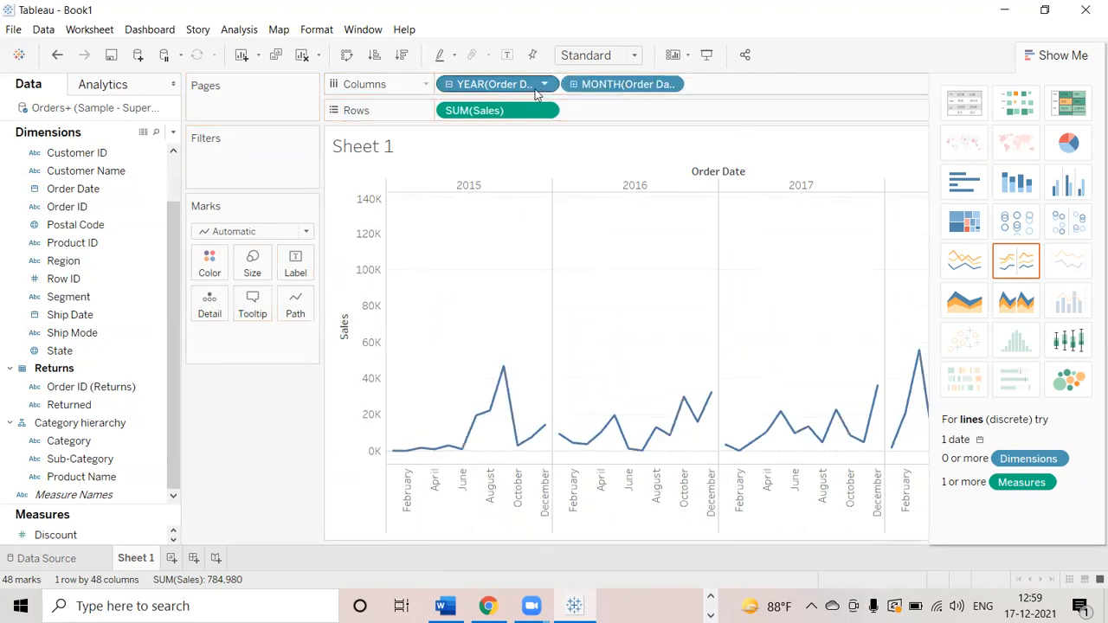
pyautogui.moveTo(537, 92); pyautogui.dragTo(290, 448)
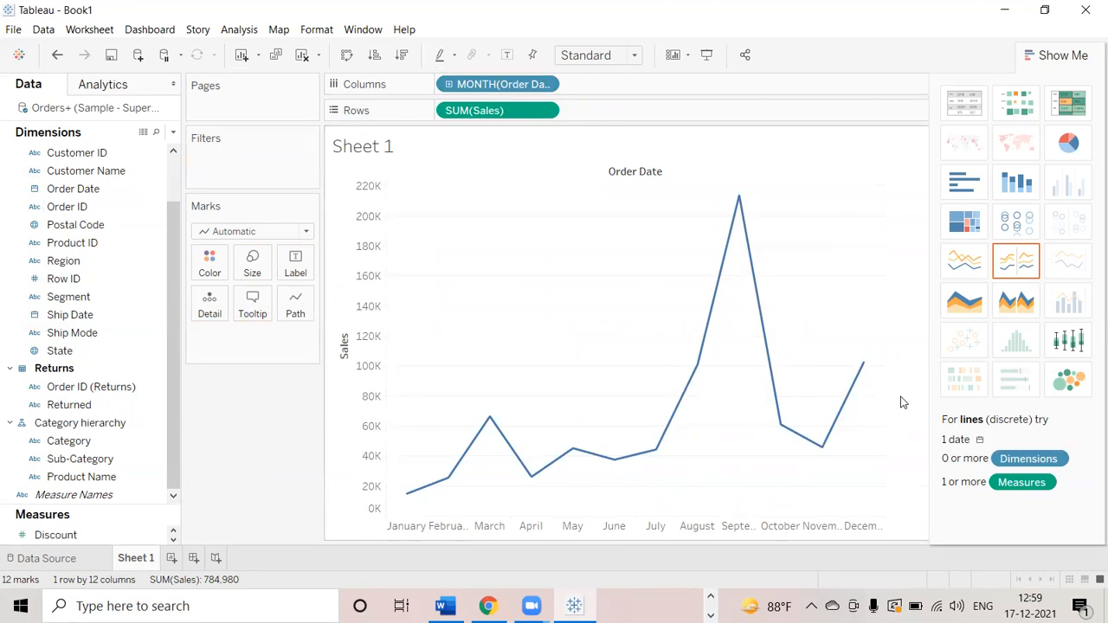
pyautogui.click(449, 84)
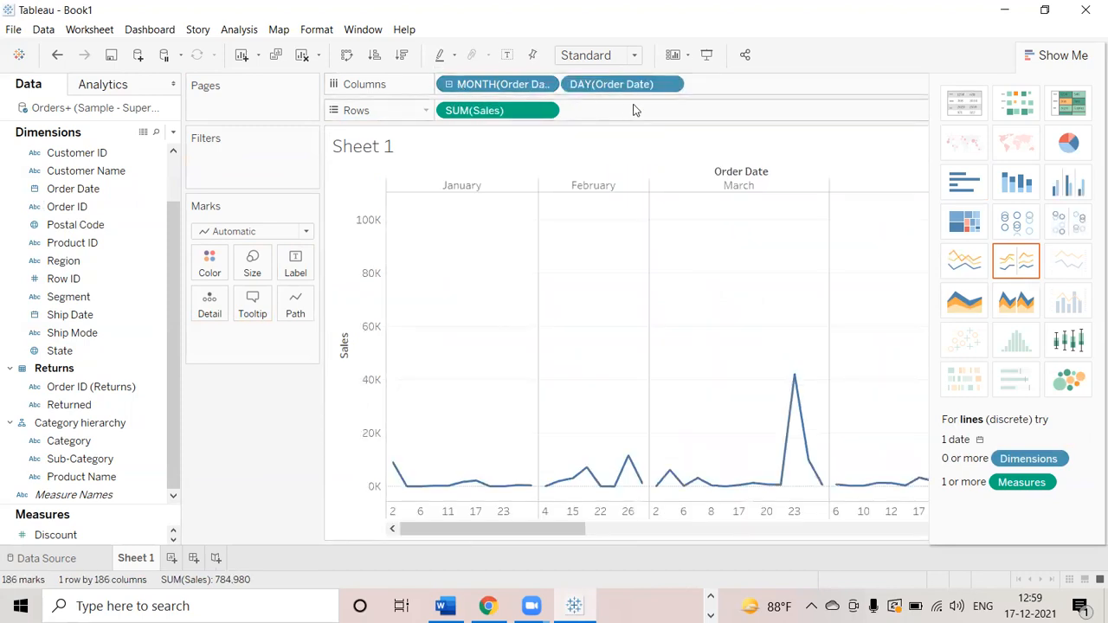
pyautogui.moveTo(507, 84); pyautogui.dragTo(269, 432)
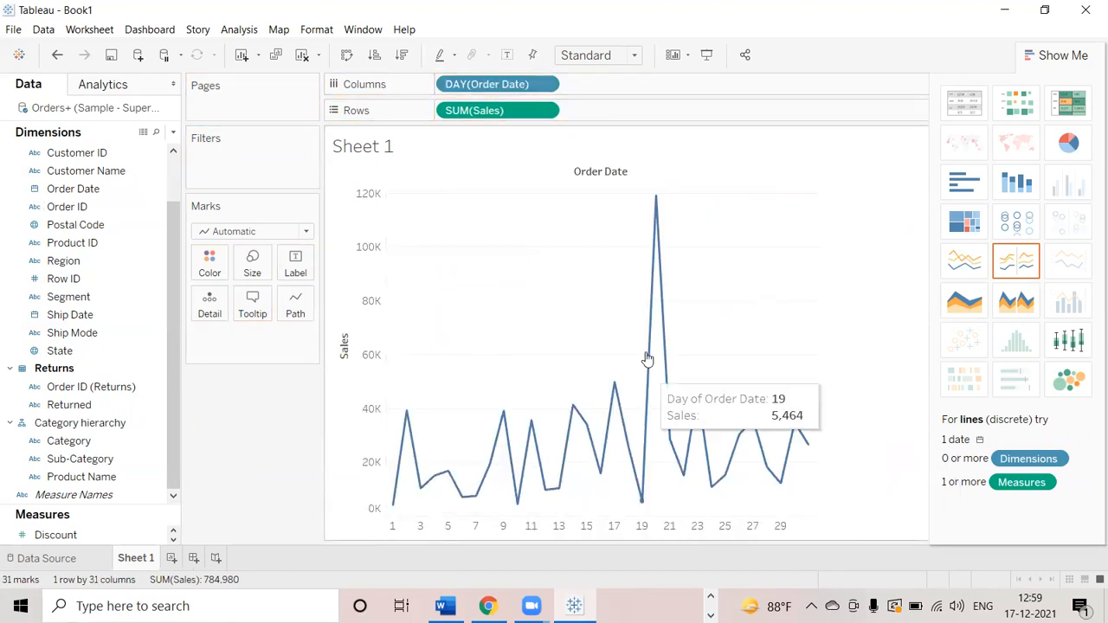